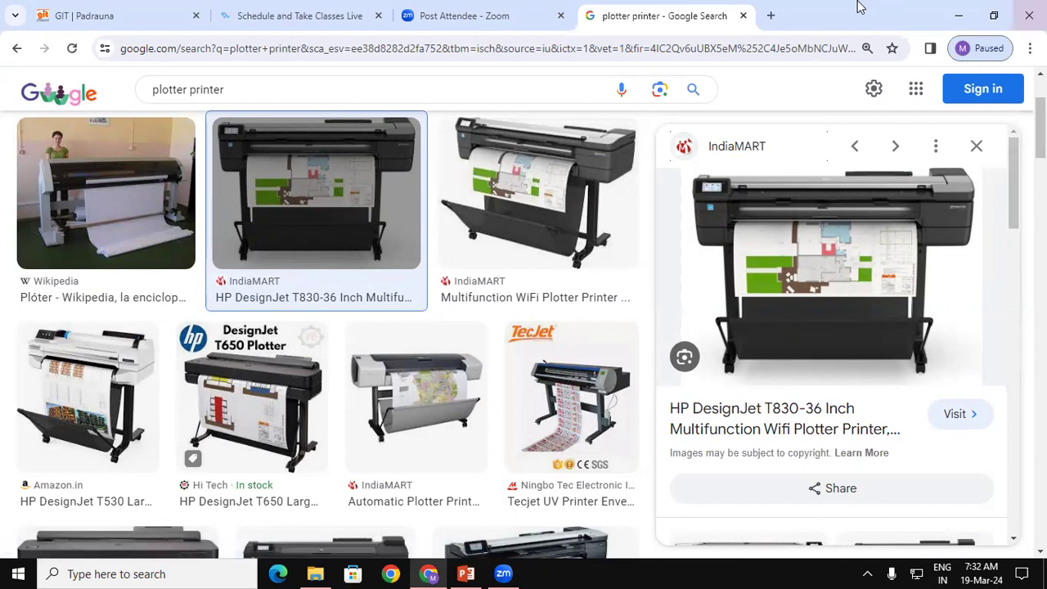
- Minimize the browser and presentation windows to show the desktop
{"action": "left_click", "coordinate": [959, 15]}
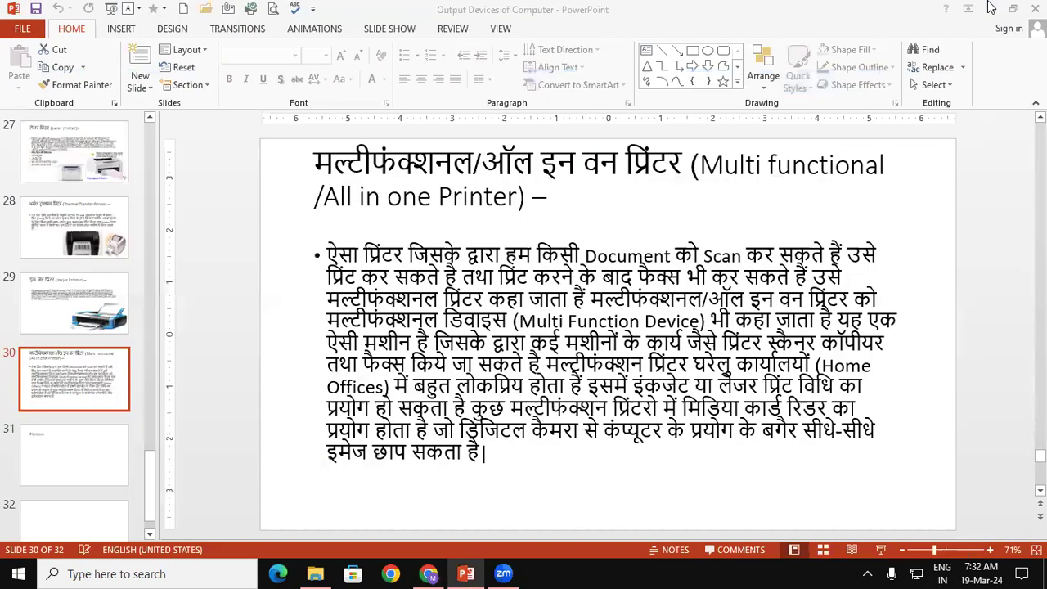
{"action": "left_click", "coordinate": [990, 9]}
{"action": "left_click", "coordinate": [1027, 8]}
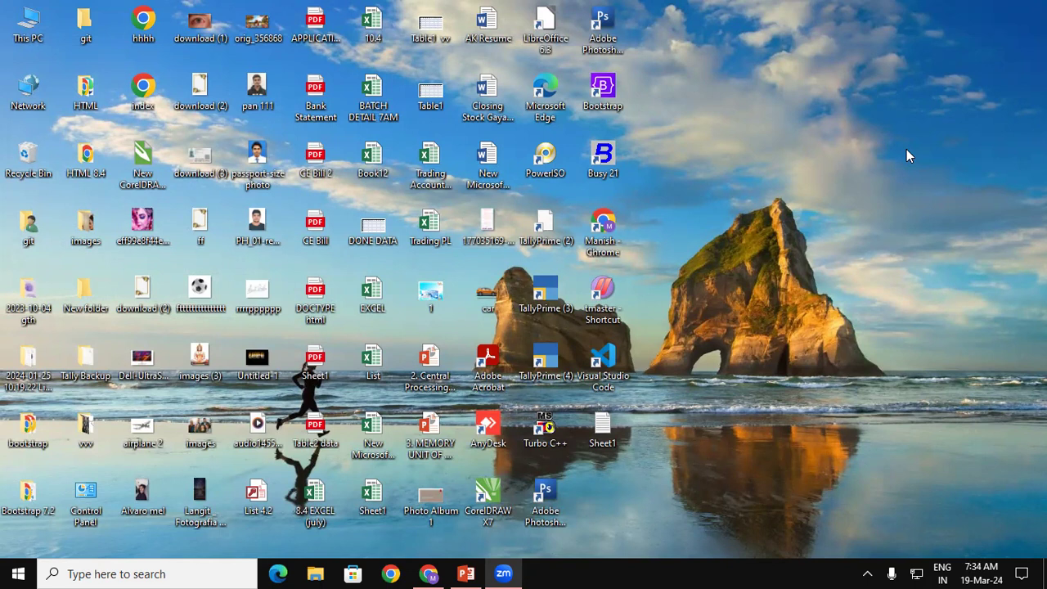
{"action": "right_click", "coordinate": [906, 156]}
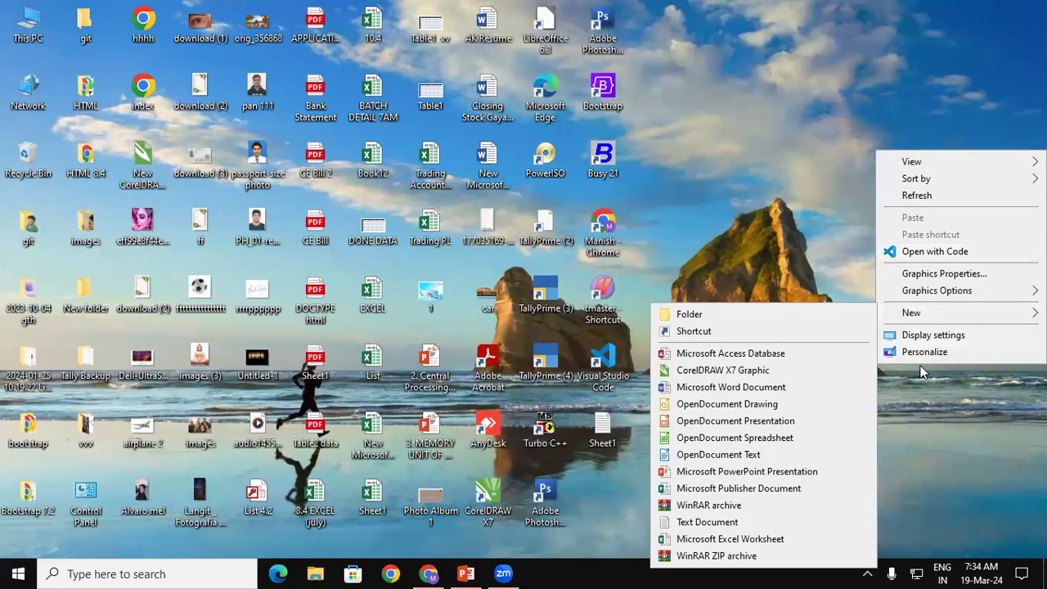
{"action": "mouse_move", "coordinate": [906, 317]}
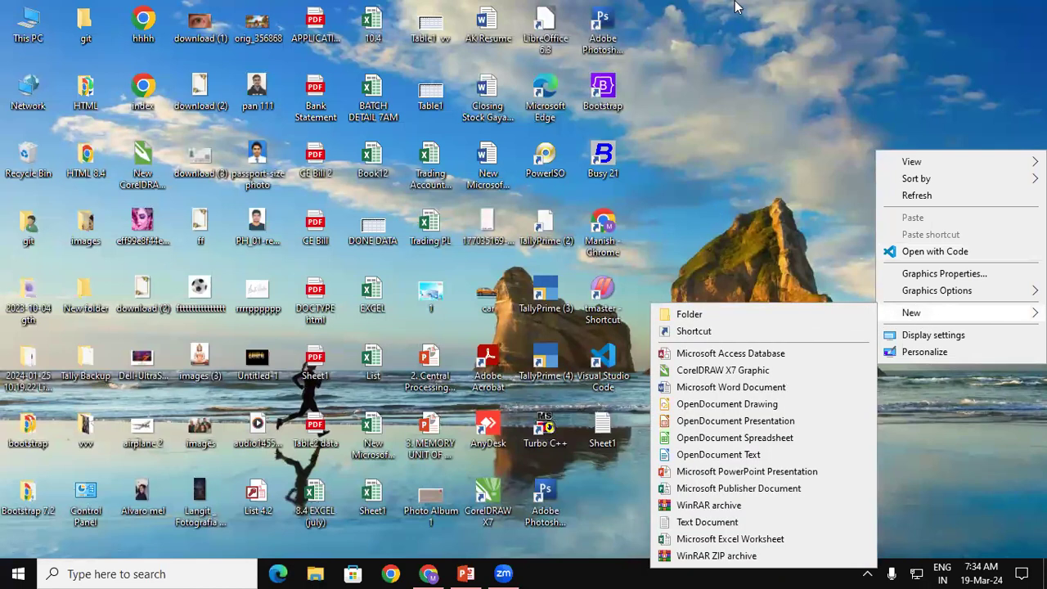
{"action": "left_click", "coordinate": [754, 175]}
{"action": "right_click", "coordinate": [820, 80]}
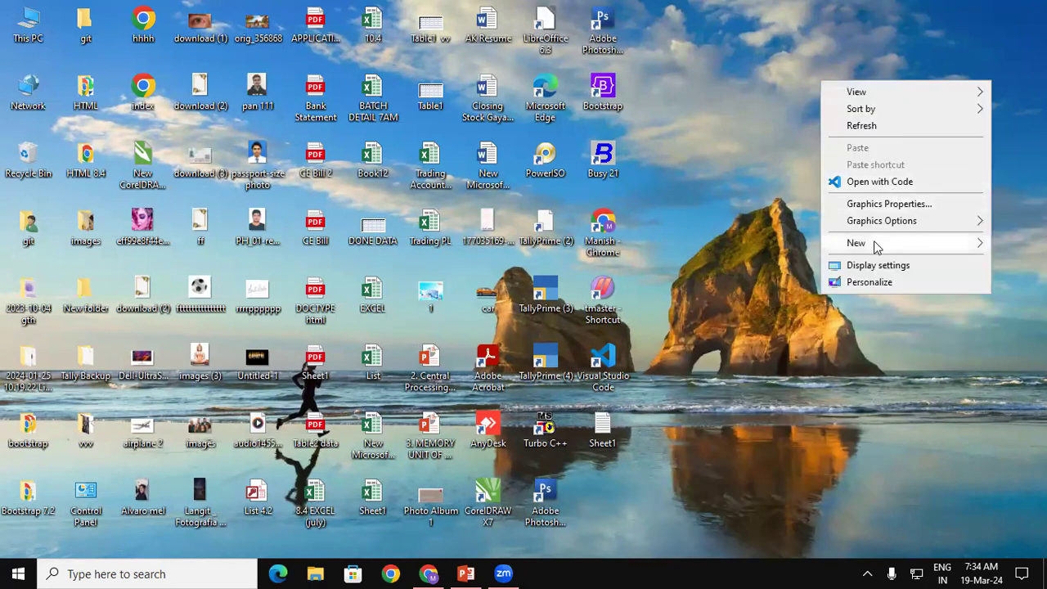
{"action": "mouse_move", "coordinate": [882, 221]}
{"action": "mouse_move", "coordinate": [861, 251]}
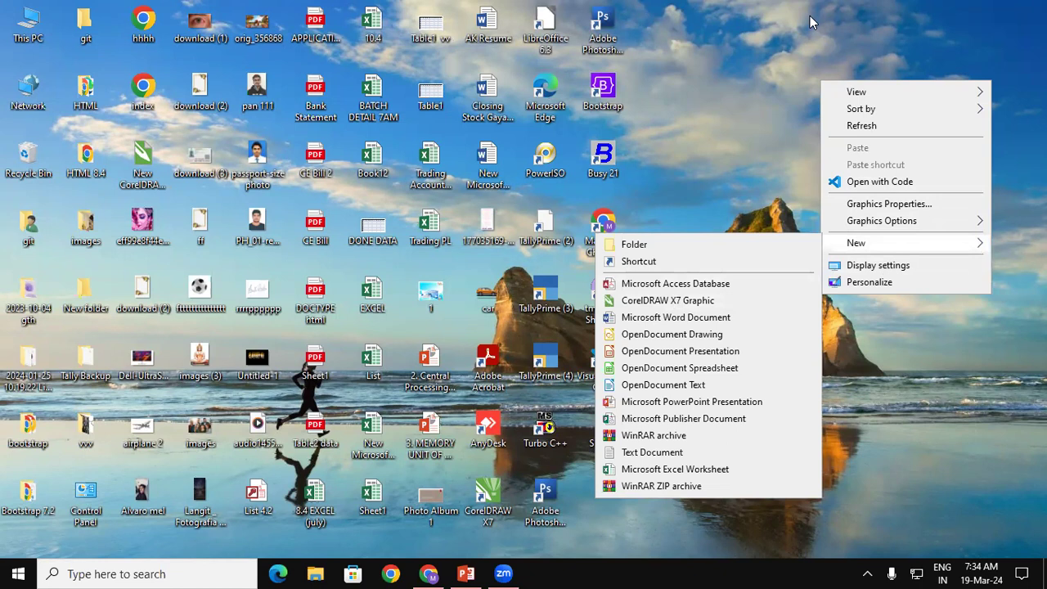
{"action": "left_click", "coordinate": [790, 30]}
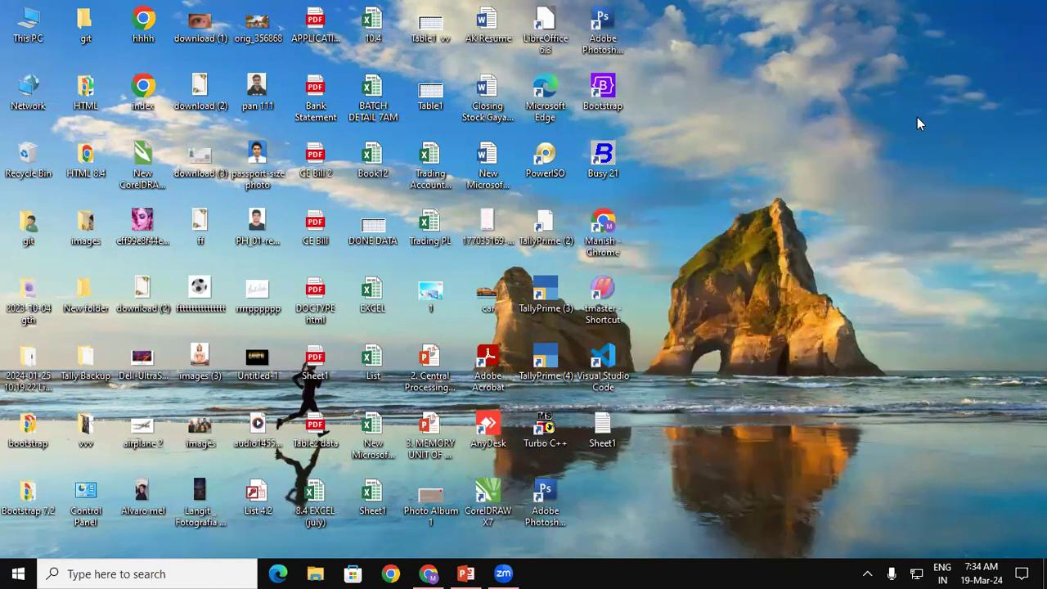
- Create a new folder on the desktop and rename it SRV
{"action": "right_click", "coordinate": [917, 117]}
{"action": "mouse_move", "coordinate": [913, 281]}
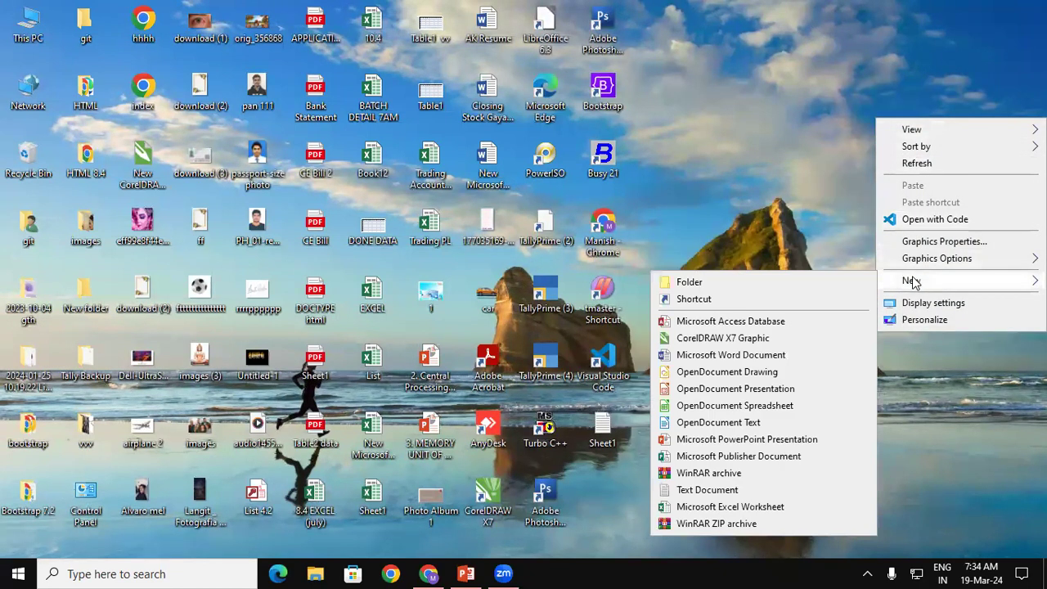
{"action": "left_click", "coordinate": [681, 286]}
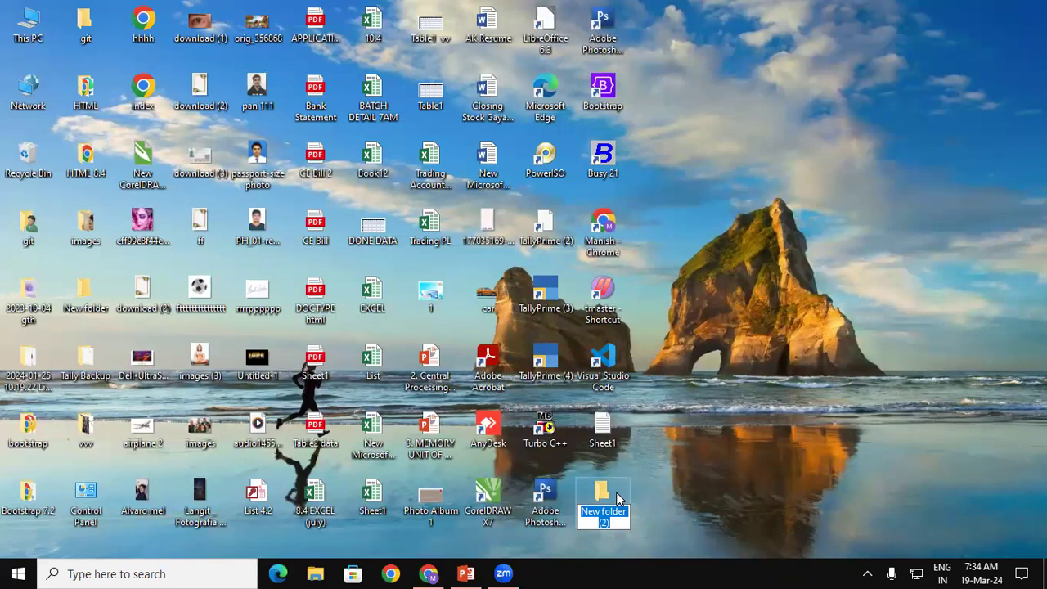
{"action": "key", "text": "Return"}
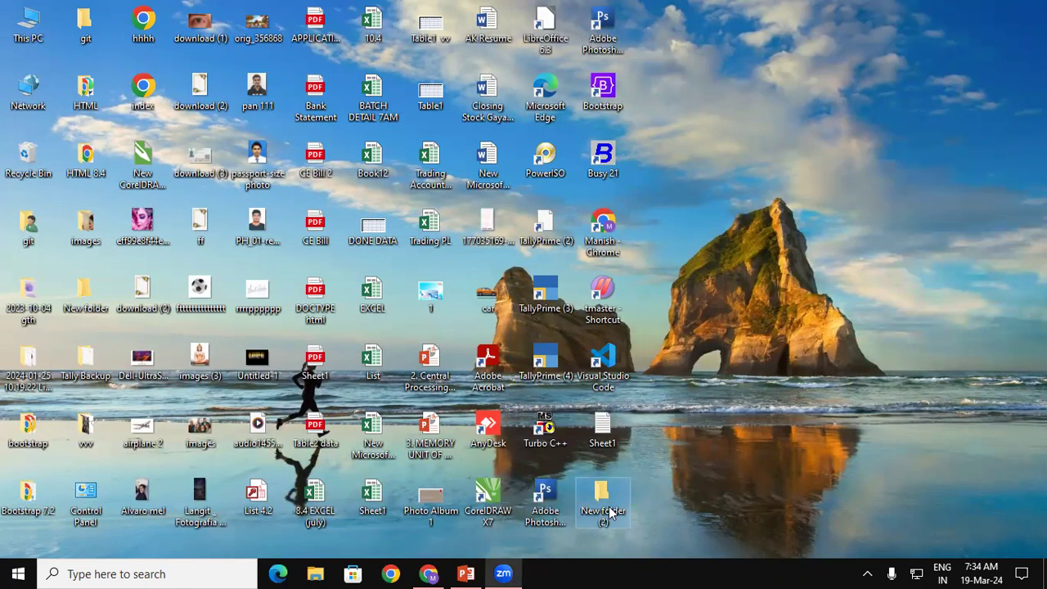
{"action": "left_click", "coordinate": [605, 514]}
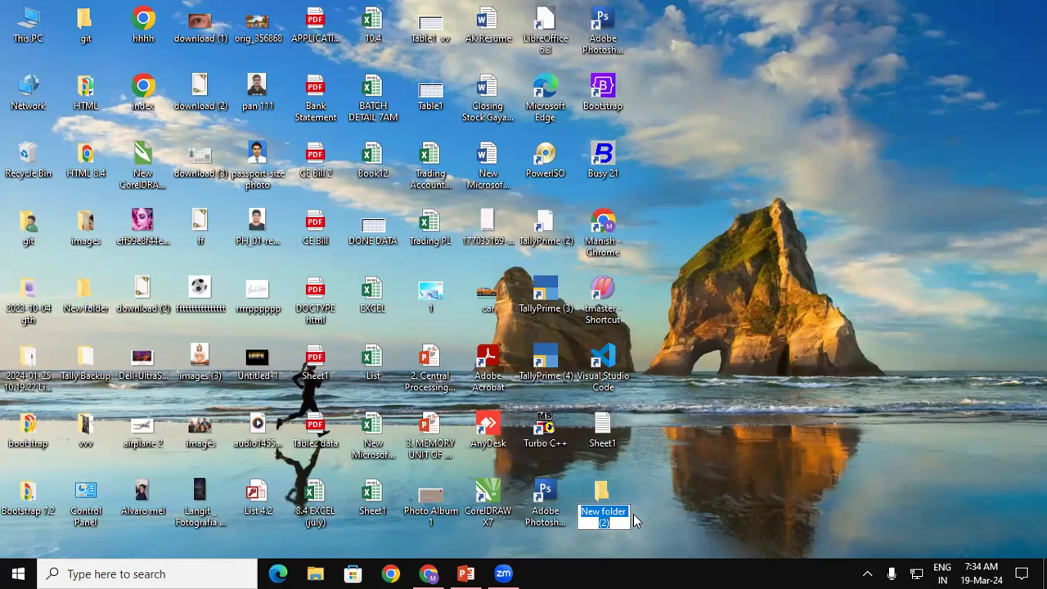
{"action": "key", "text": "BackSpace"}
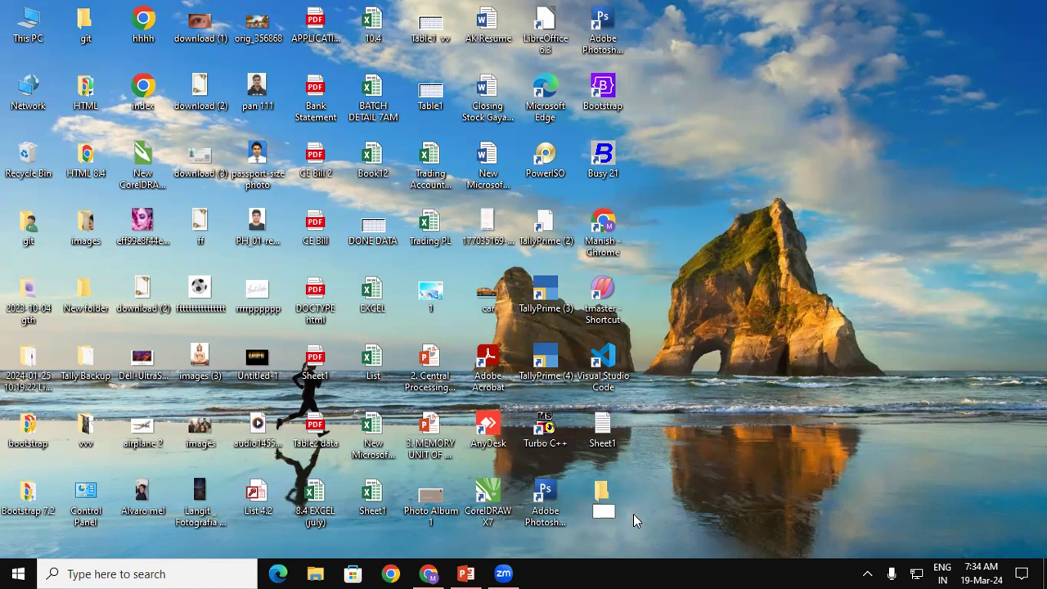
{"action": "type", "text": "SRV"}
{"action": "key", "text": "Return"}
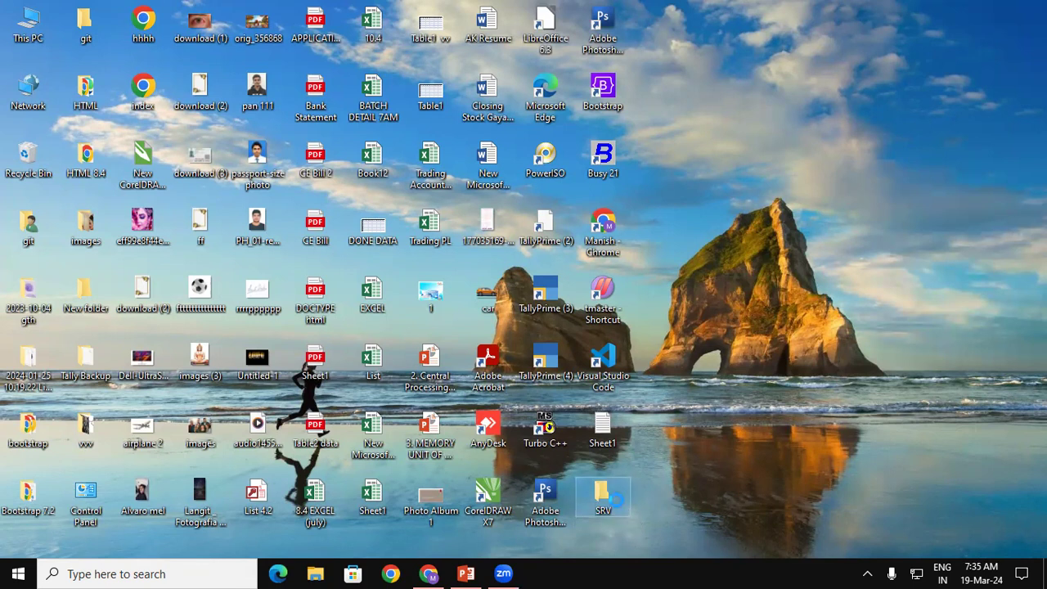
- Delete the SRV folder from the desktop to the Recycle Bin
{"action": "right_click", "coordinate": [616, 499]}
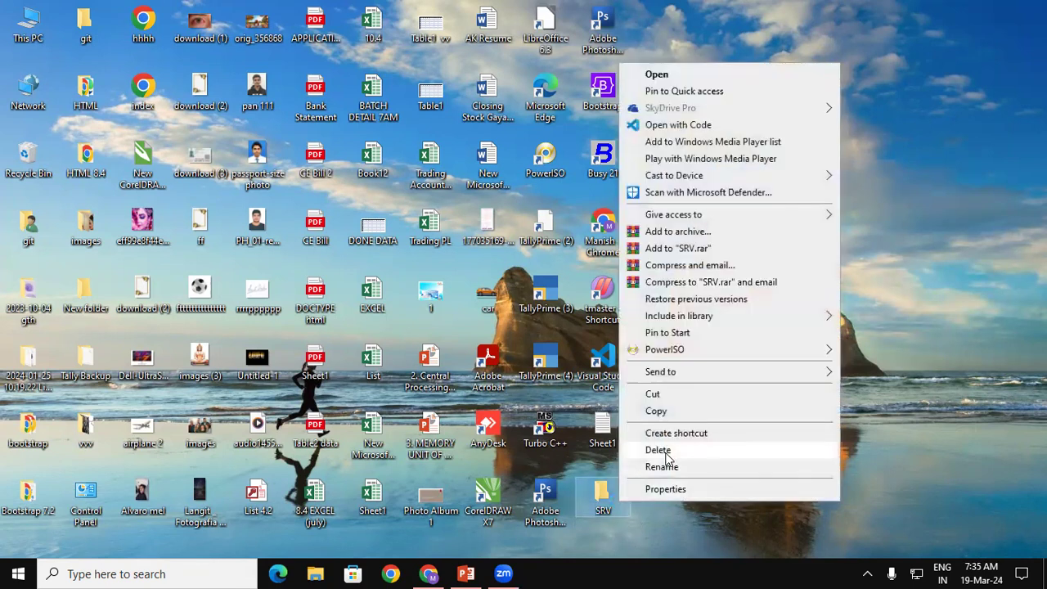
{"action": "left_click", "coordinate": [665, 453]}
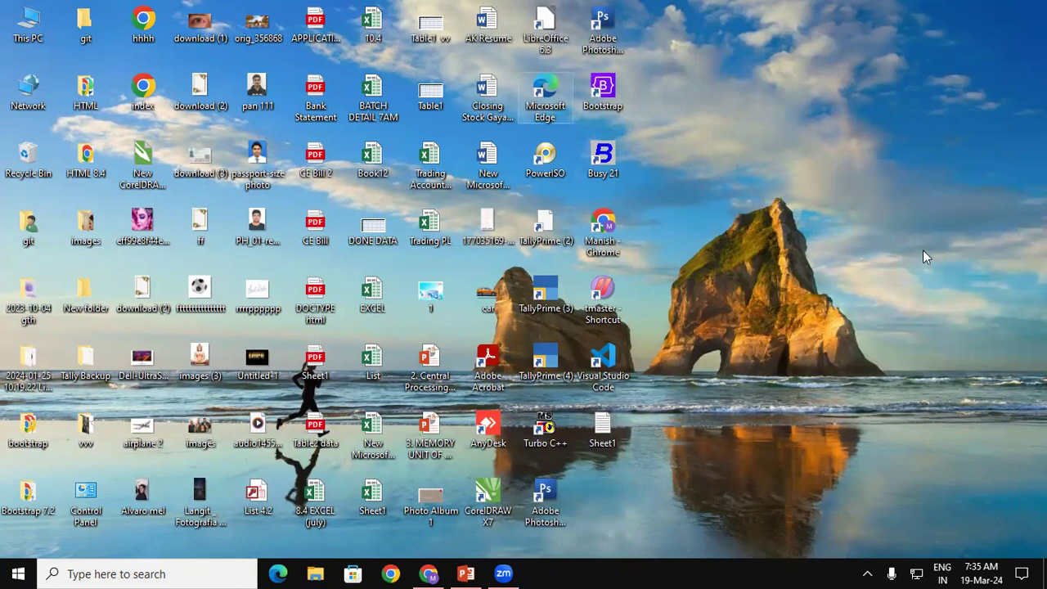
- Restore the SRV folder from the Recycle Bin to the desktop and close the Recycle Bin
{"action": "double_click", "coordinate": [30, 163]}
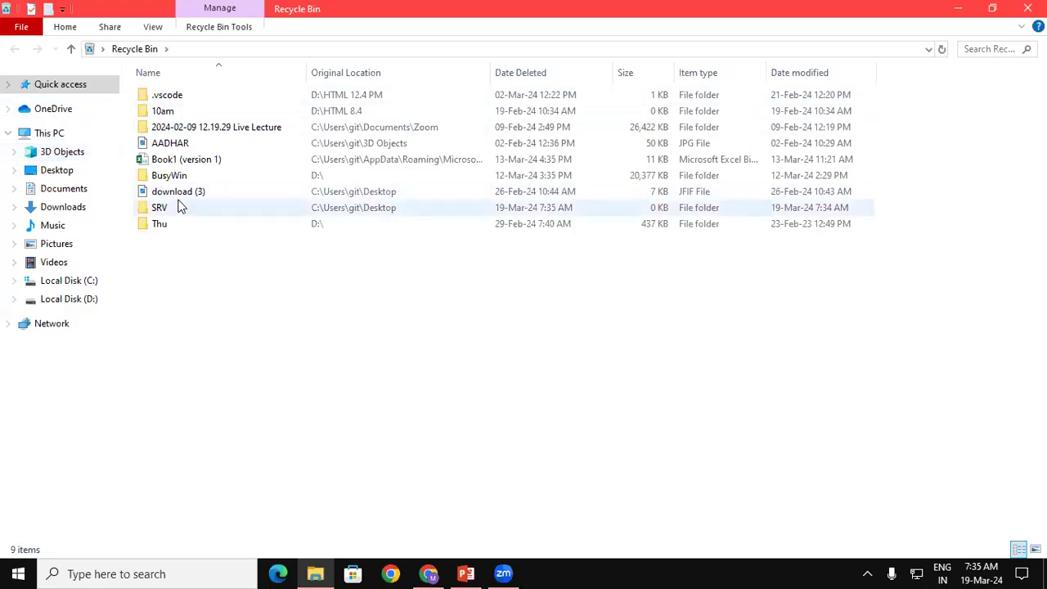
{"action": "left_click", "coordinate": [180, 207]}
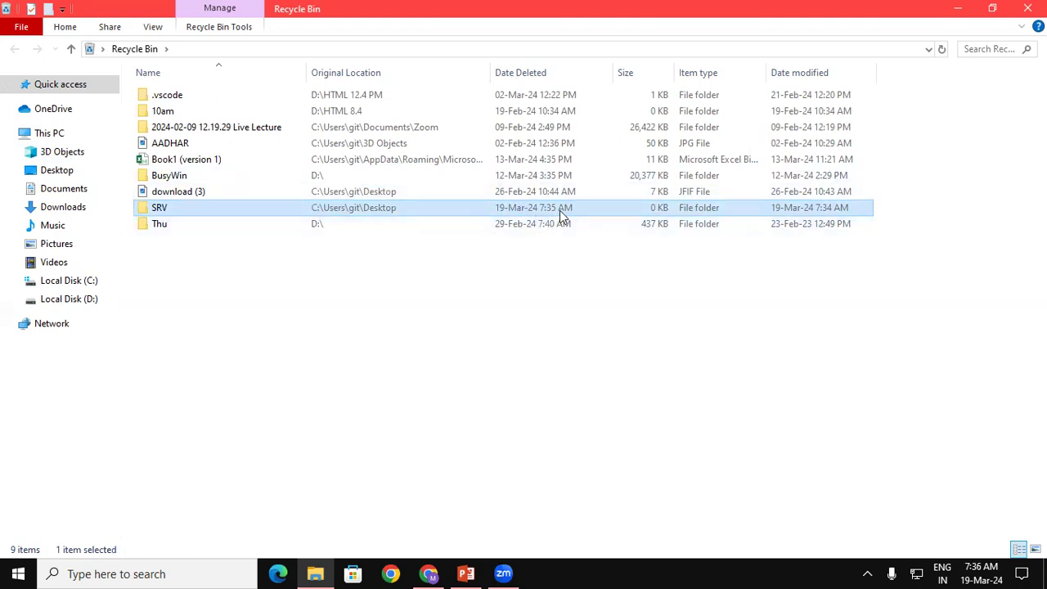
{"action": "right_click", "coordinate": [174, 210]}
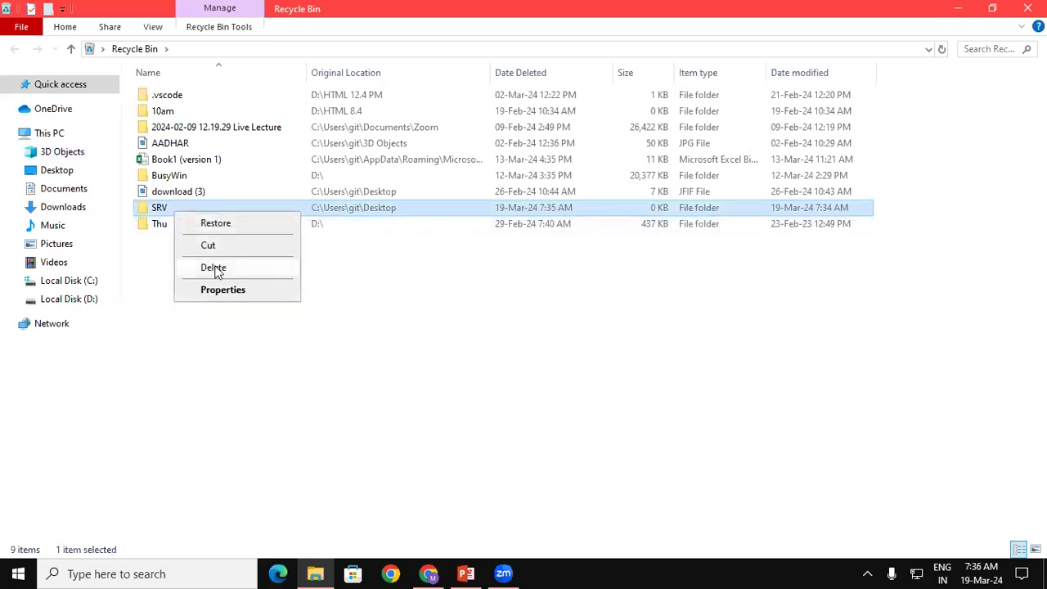
{"action": "left_click", "coordinate": [235, 230]}
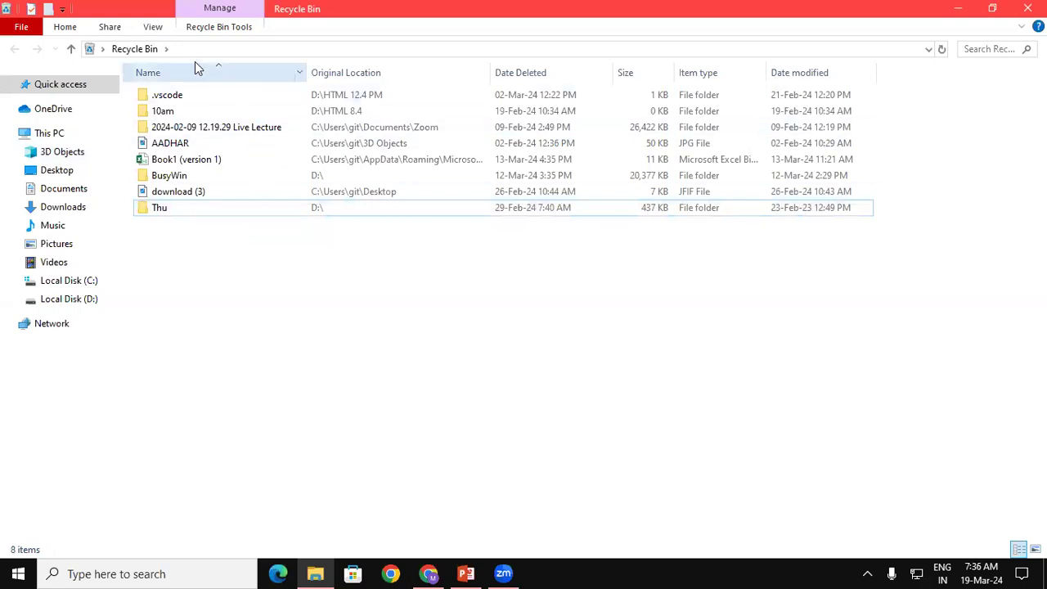
{"action": "left_click", "coordinate": [1027, 8]}
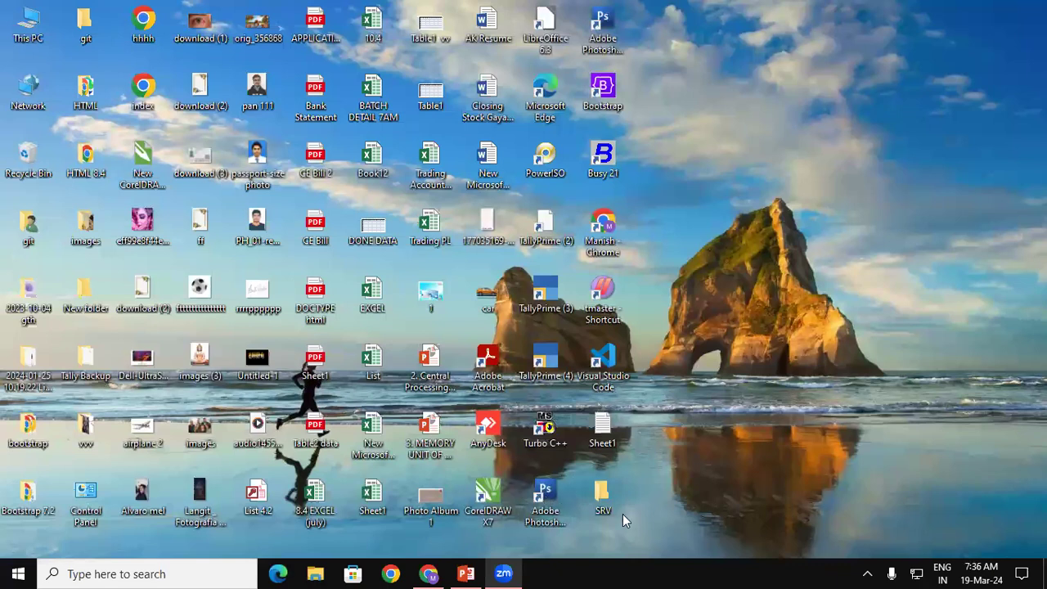
- Permanently delete the SRV folder from the desktop and check the Recycle Bin for it
{"action": "left_click", "coordinate": [611, 507]}
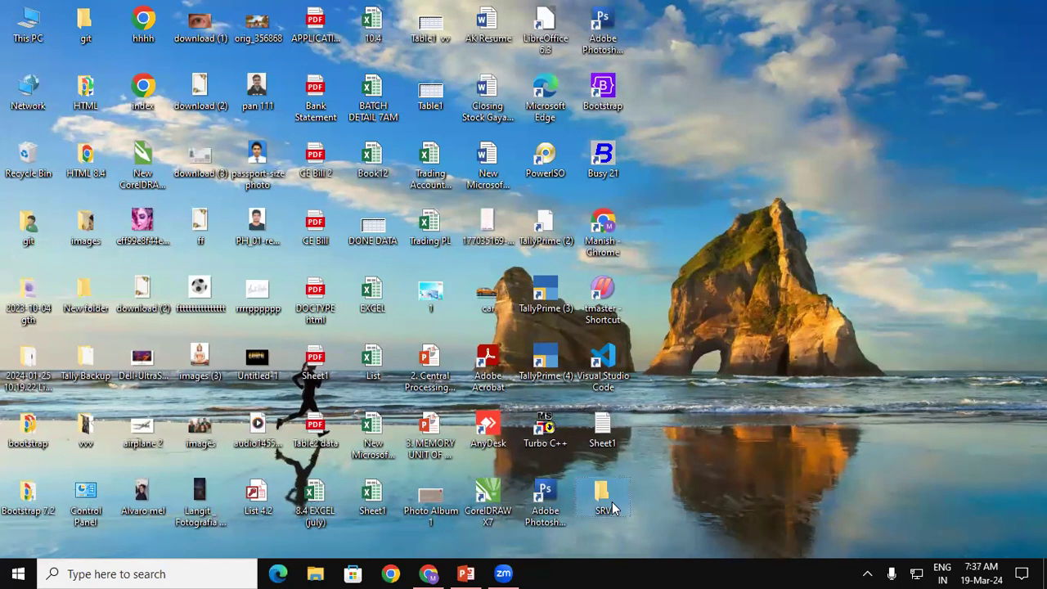
{"action": "key", "text": "shift+Delete"}
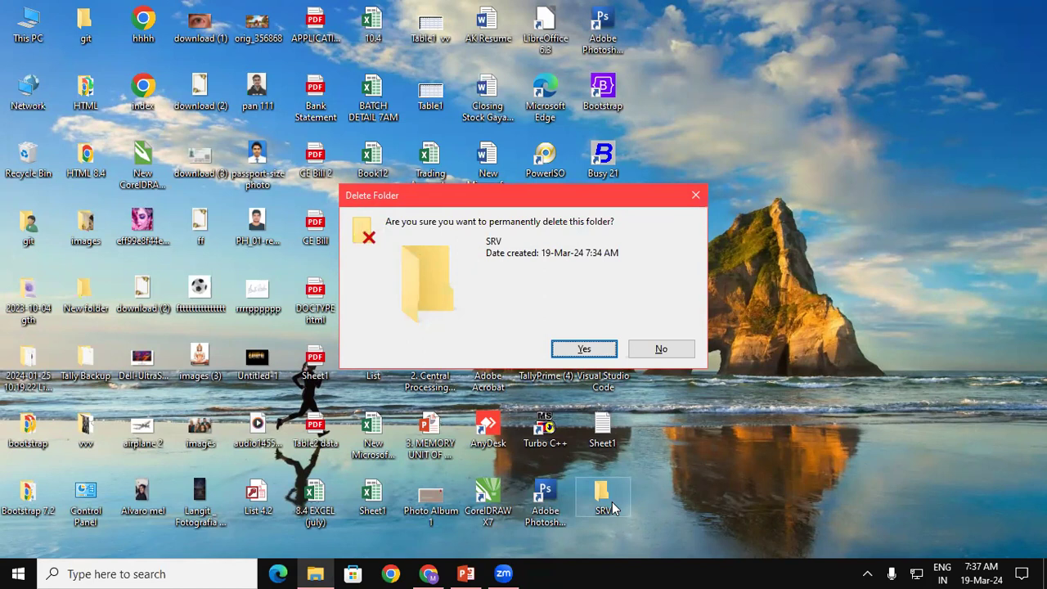
{"action": "key", "text": "Return"}
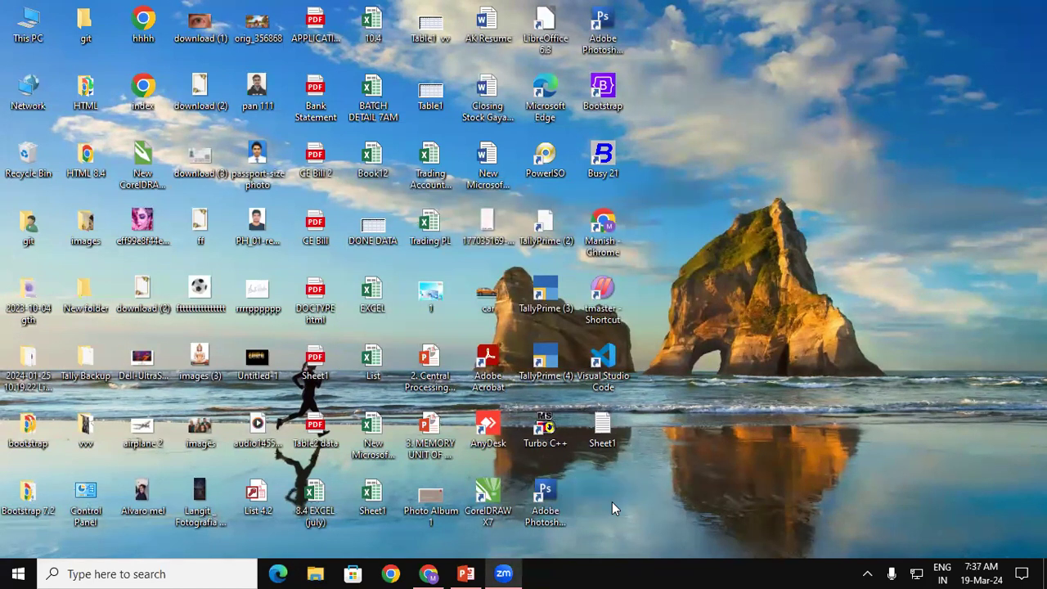
{"action": "double_click", "coordinate": [29, 155]}
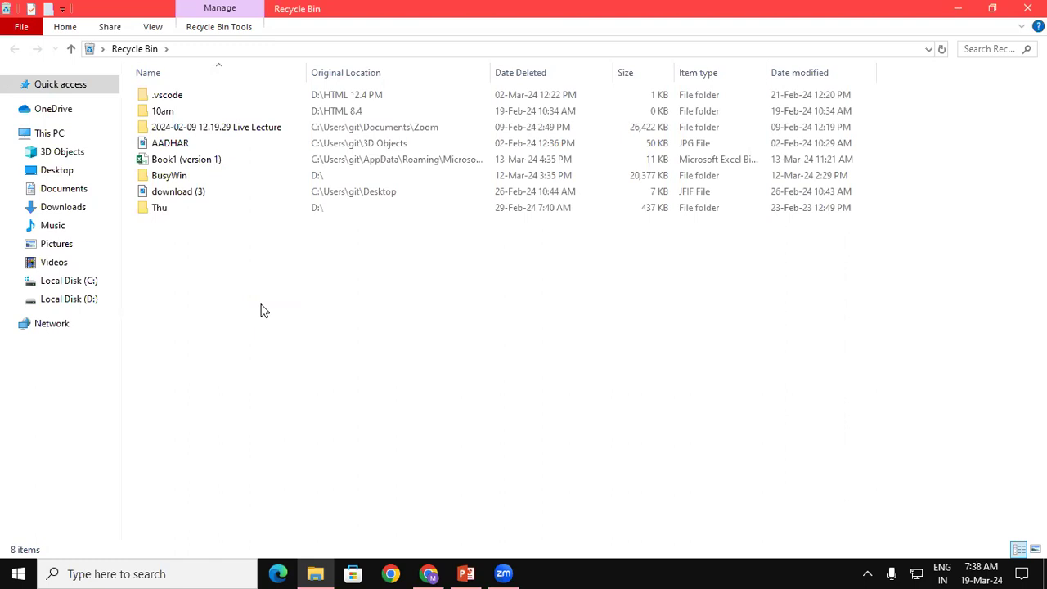
{"action": "left_click", "coordinate": [1027, 8]}
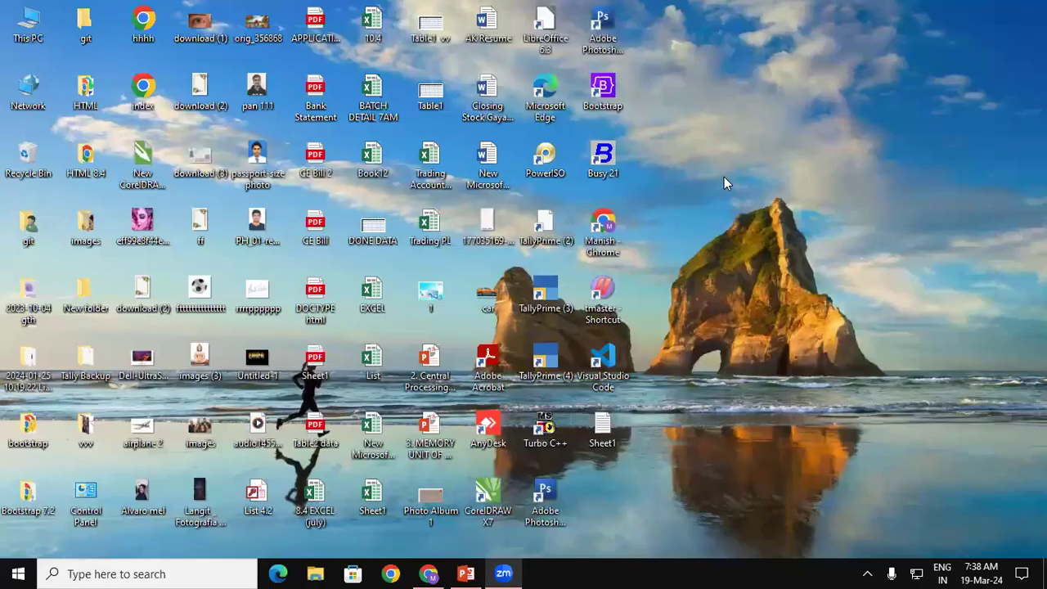
- Create a new desktop folder named SRV and permanently delete it
{"action": "right_click", "coordinate": [724, 182]}
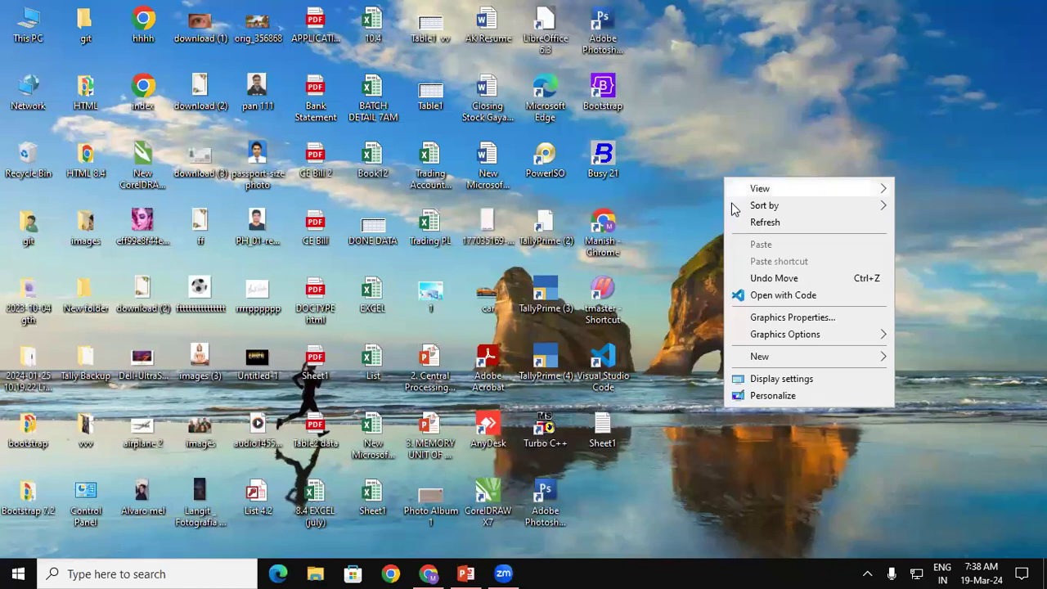
{"action": "mouse_move", "coordinate": [756, 356]}
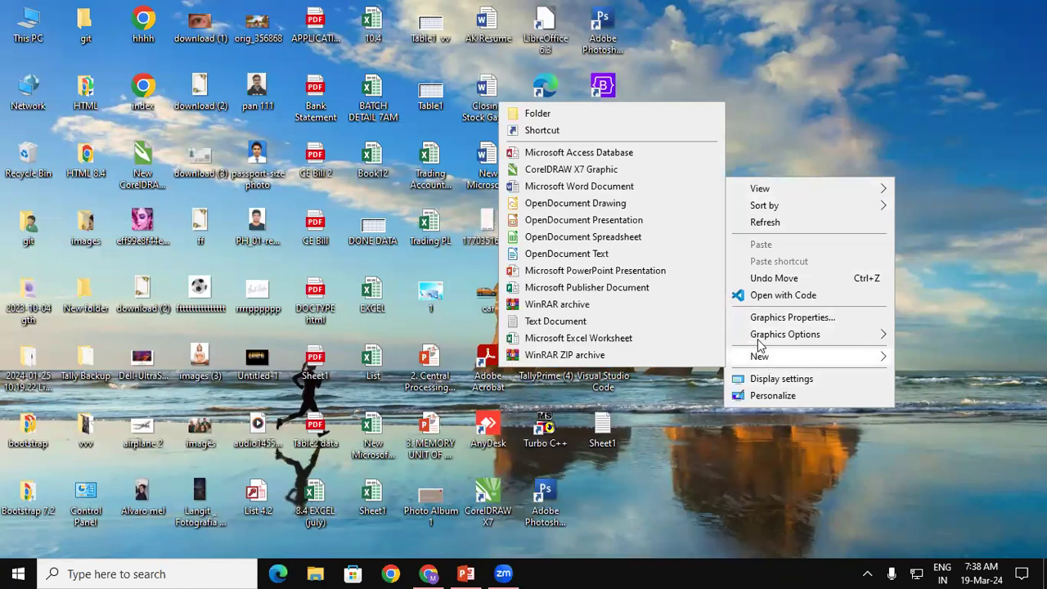
{"action": "left_click", "coordinate": [620, 115]}
{"action": "type", "text": "SRV"}
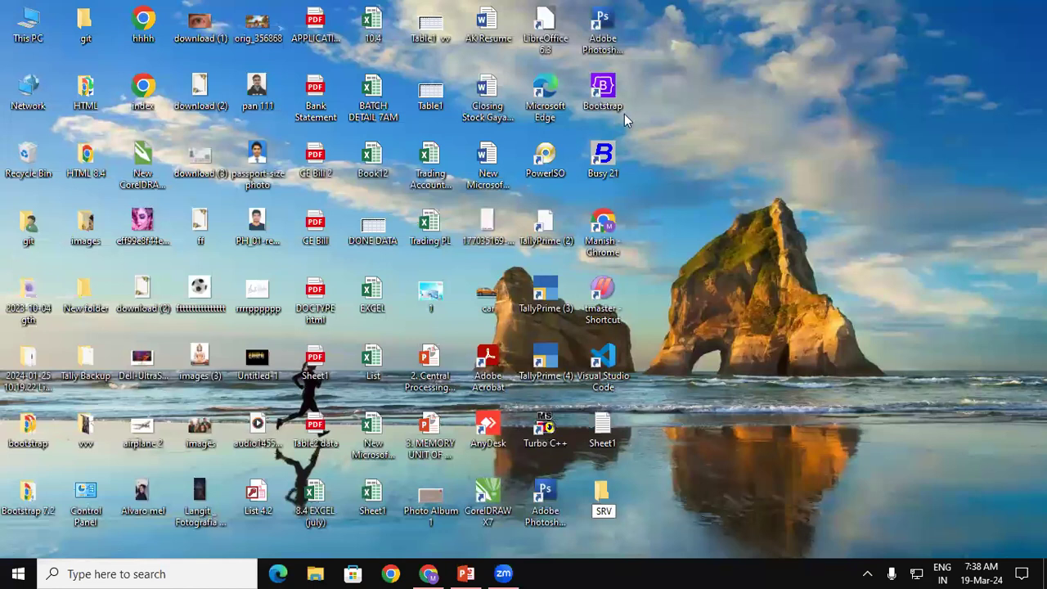
{"action": "key", "text": "Return"}
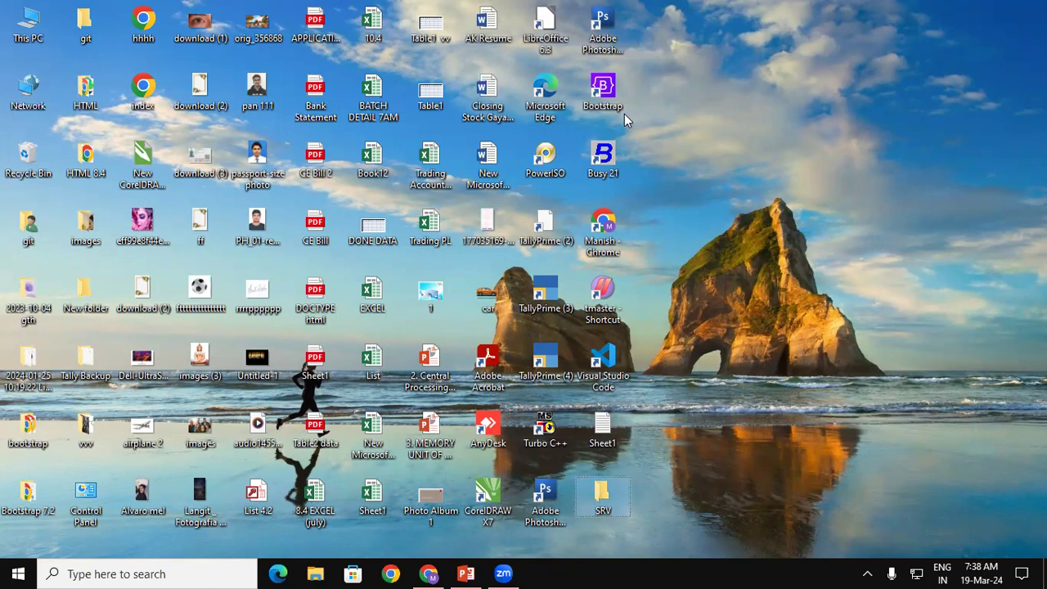
{"action": "key", "text": "shift+Delete"}
{"action": "key", "text": "Return"}
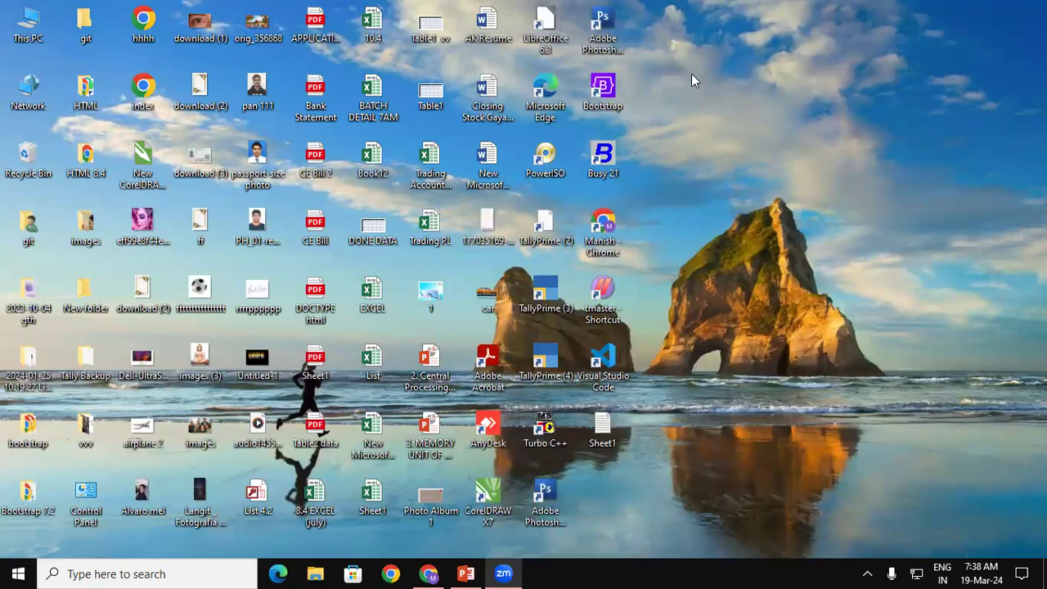
- Create the SRV folder on the desktop once more and permanently delete it, bypassing the Recycle Bin
{"action": "right_click", "coordinate": [886, 120]}
{"action": "left_click", "coordinate": [895, 124]}
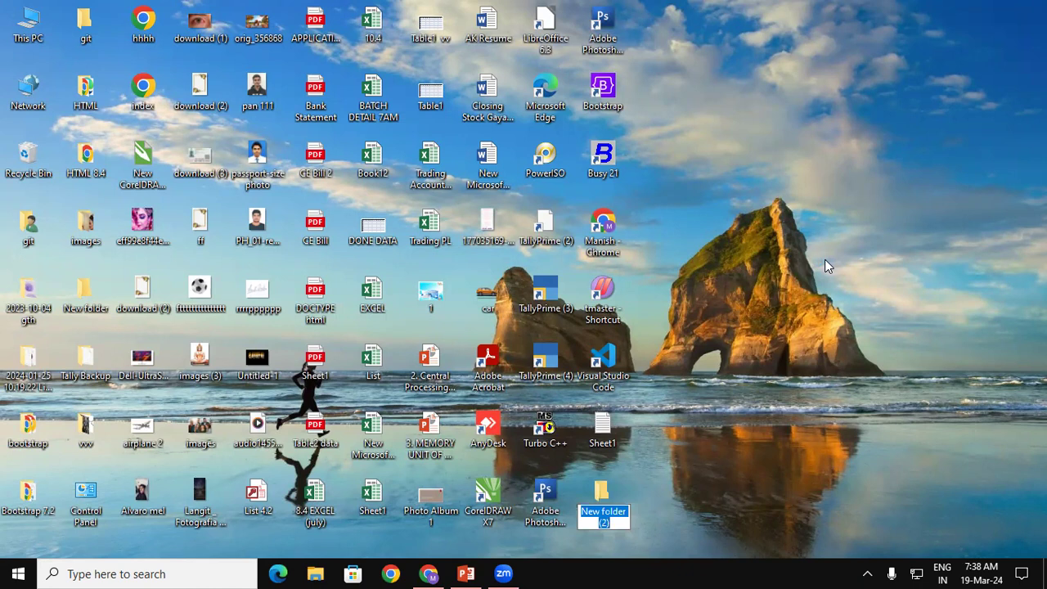
{"action": "type", "text": "SRV"}
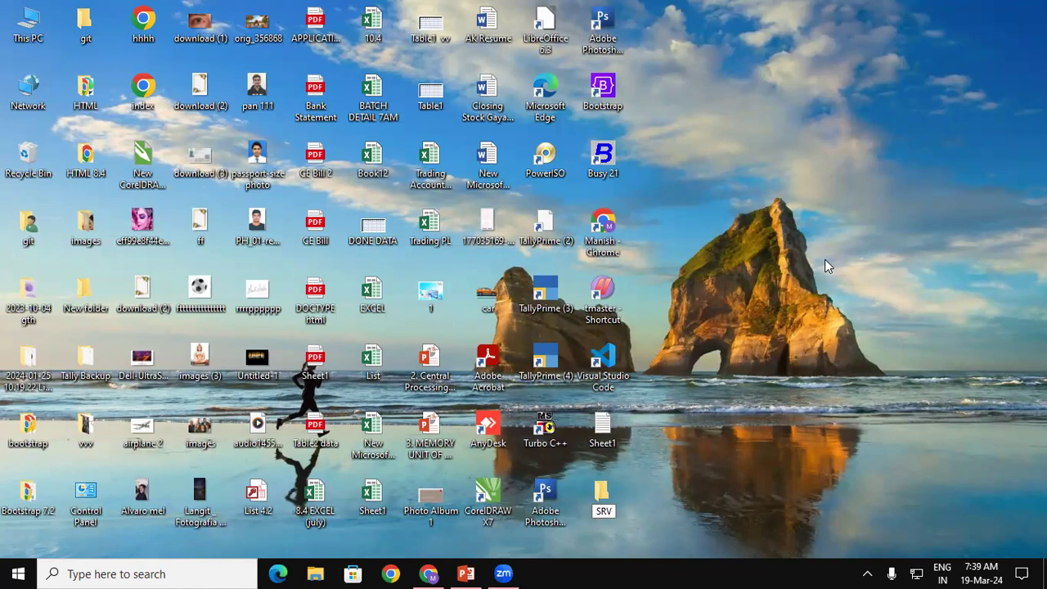
{"action": "key", "text": "Return"}
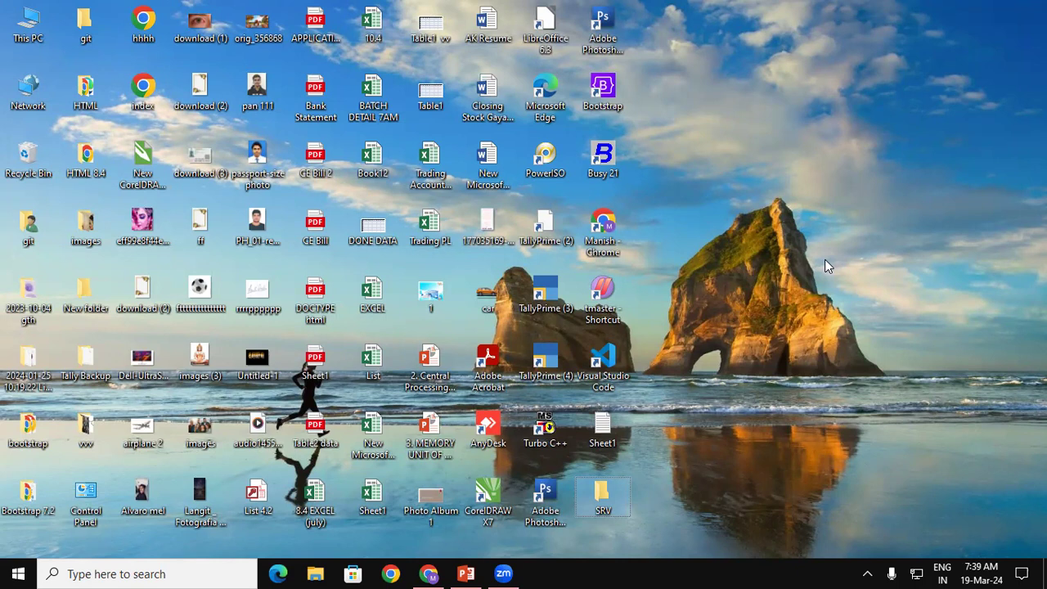
{"action": "key", "text": "shift+Delete"}
{"action": "key", "text": "Return"}
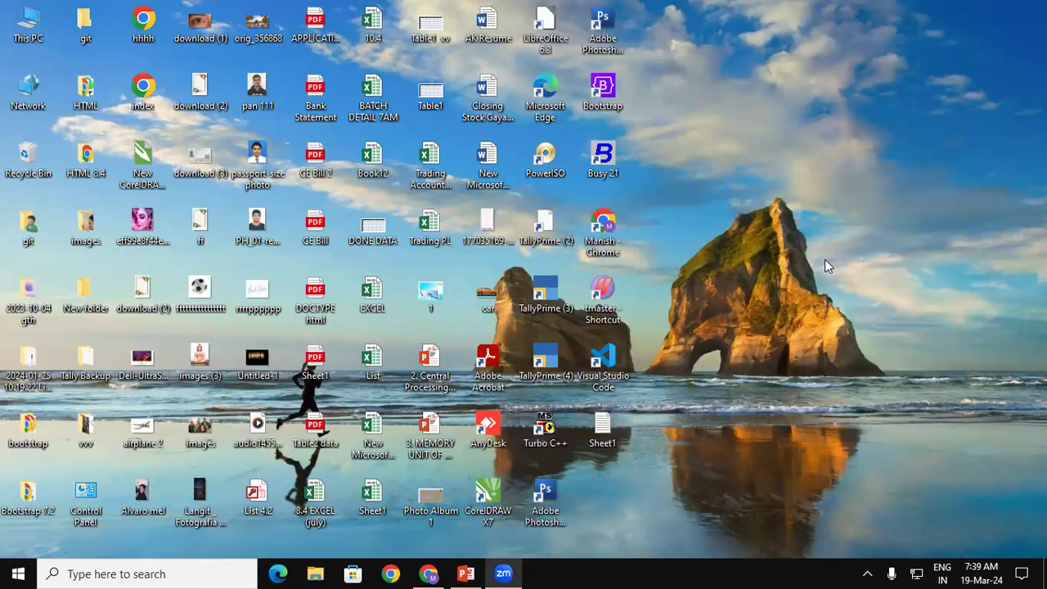
- Create a new folder on the desktop and try to name it AUX
{"action": "key", "text": "ctrl+shift+n"}
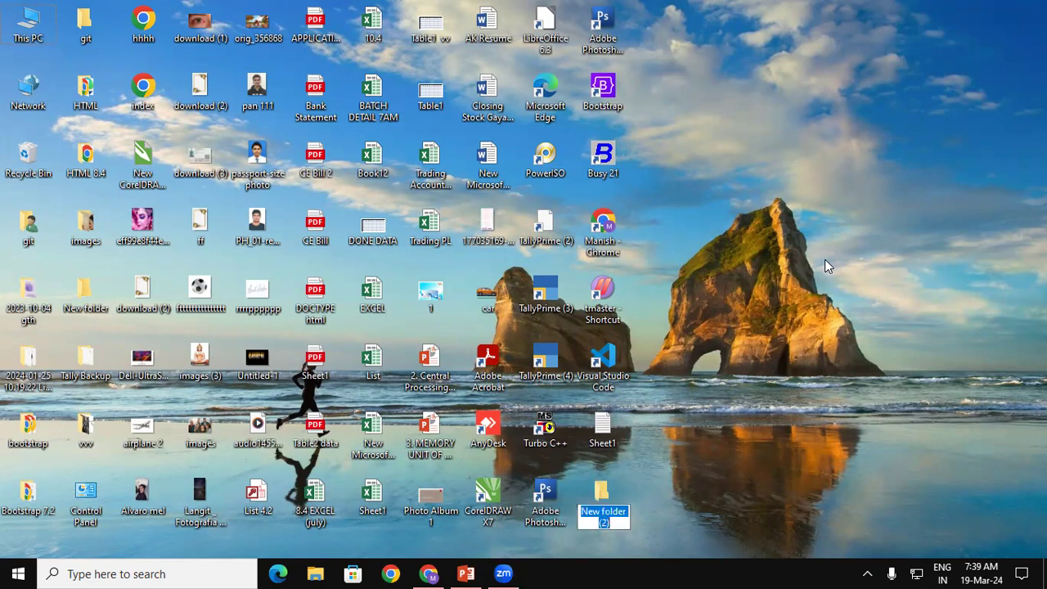
{"action": "type", "text": "AUX"}
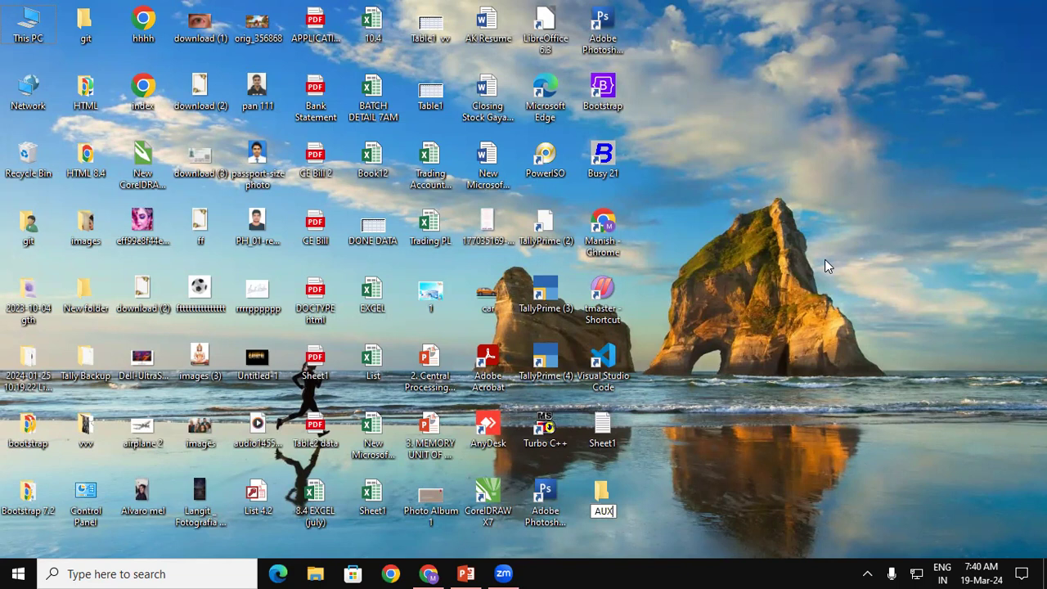
{"action": "key", "text": "Return"}
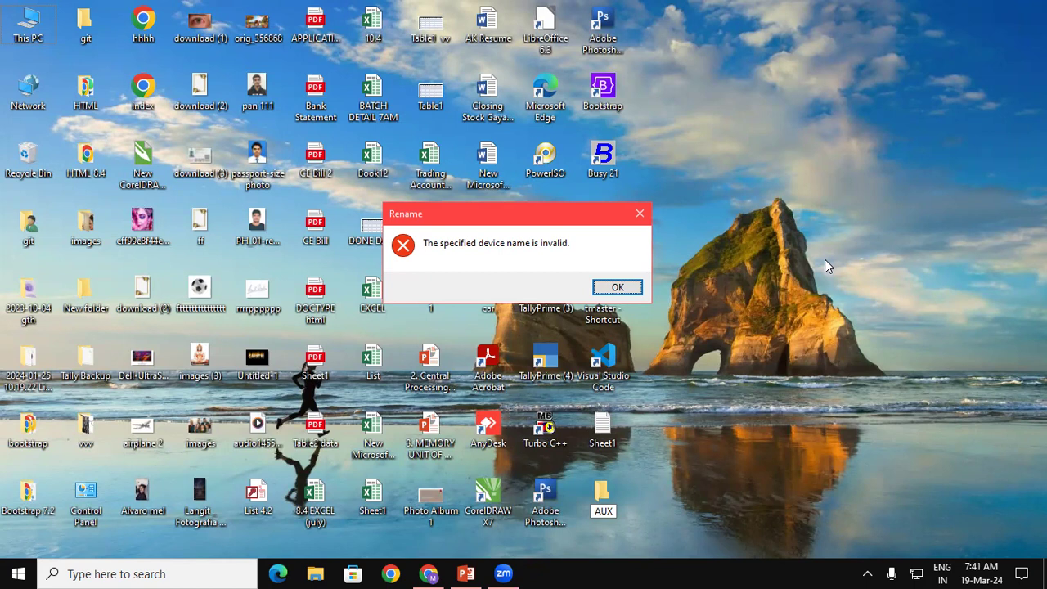
{"action": "left_click", "coordinate": [619, 286]}
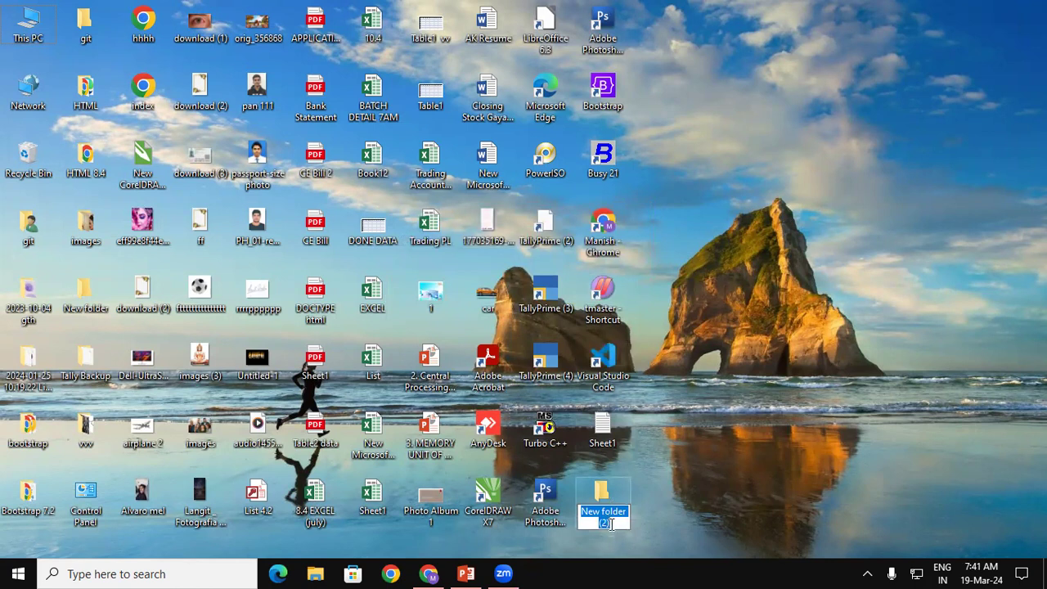
- Name the new folder AUX preceded by a zero width joiner Unicode control character, and delete the folder
{"action": "key", "text": "BackSpace"}
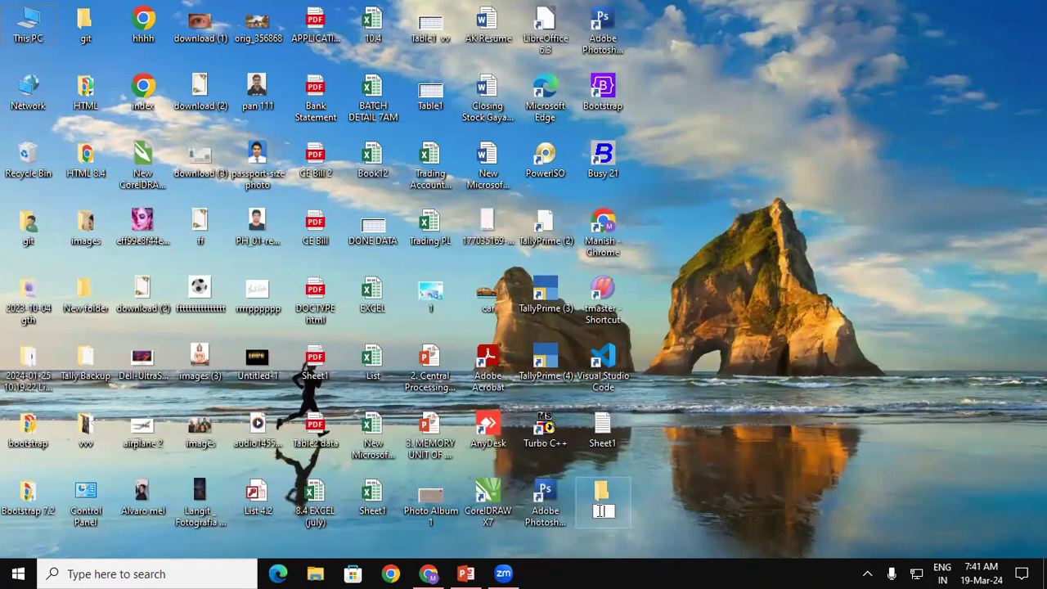
{"action": "right_click", "coordinate": [599, 510]}
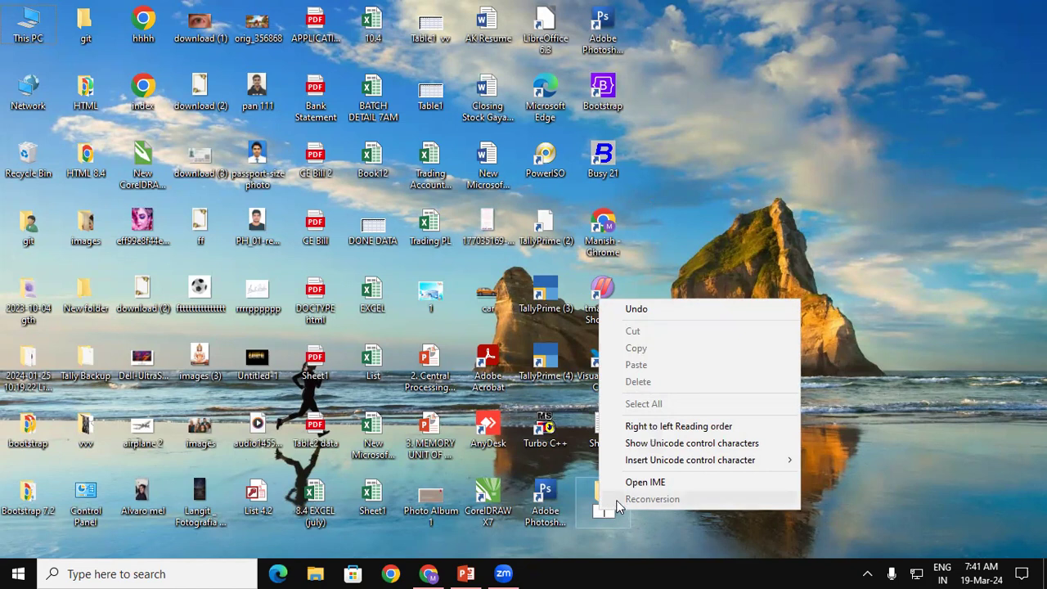
{"action": "mouse_move", "coordinate": [646, 463]}
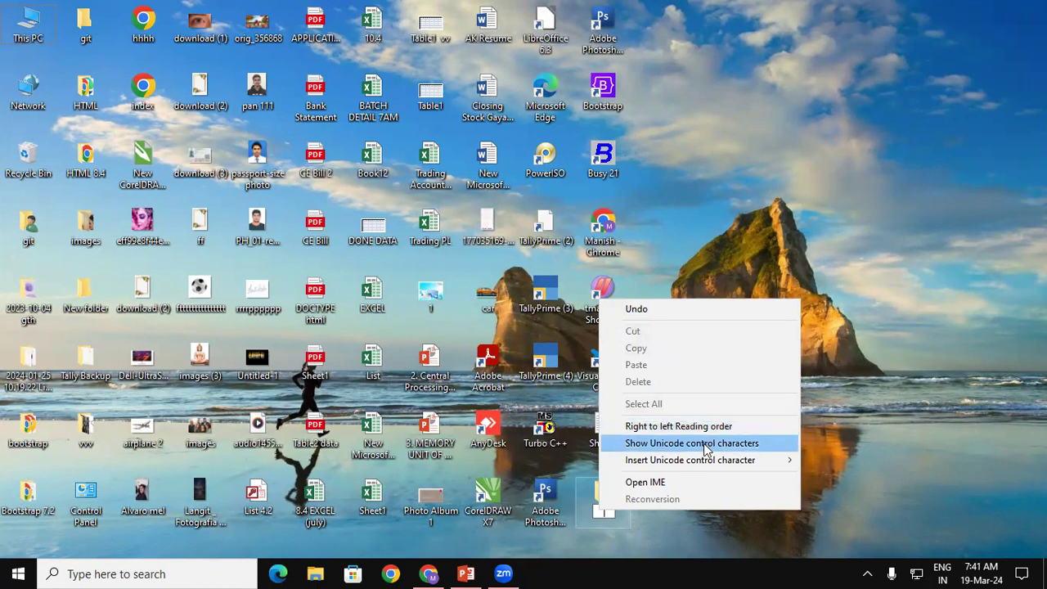
{"action": "mouse_move", "coordinate": [712, 463]}
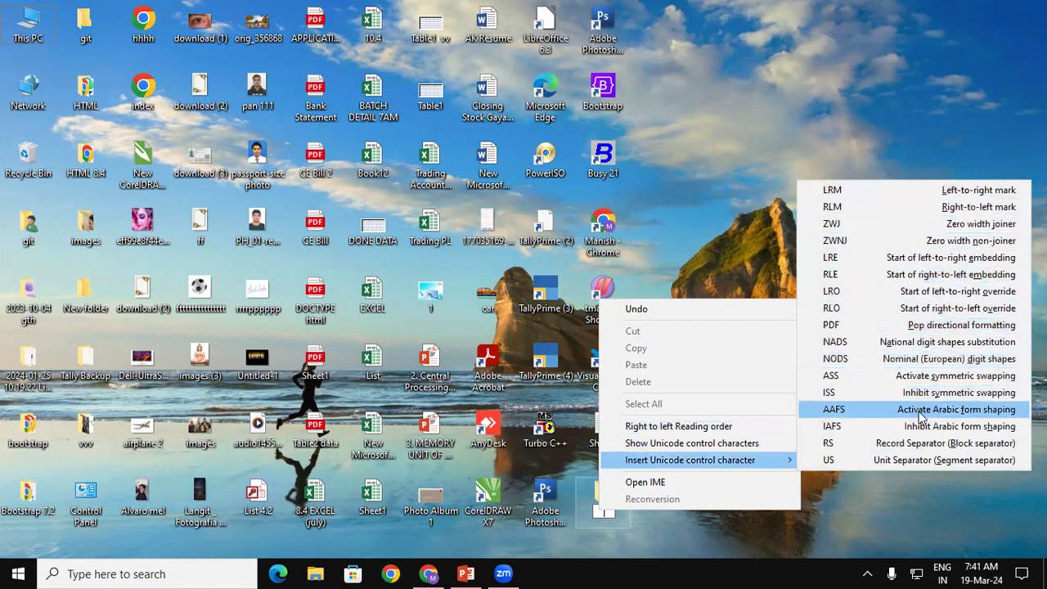
{"action": "left_click", "coordinate": [898, 223]}
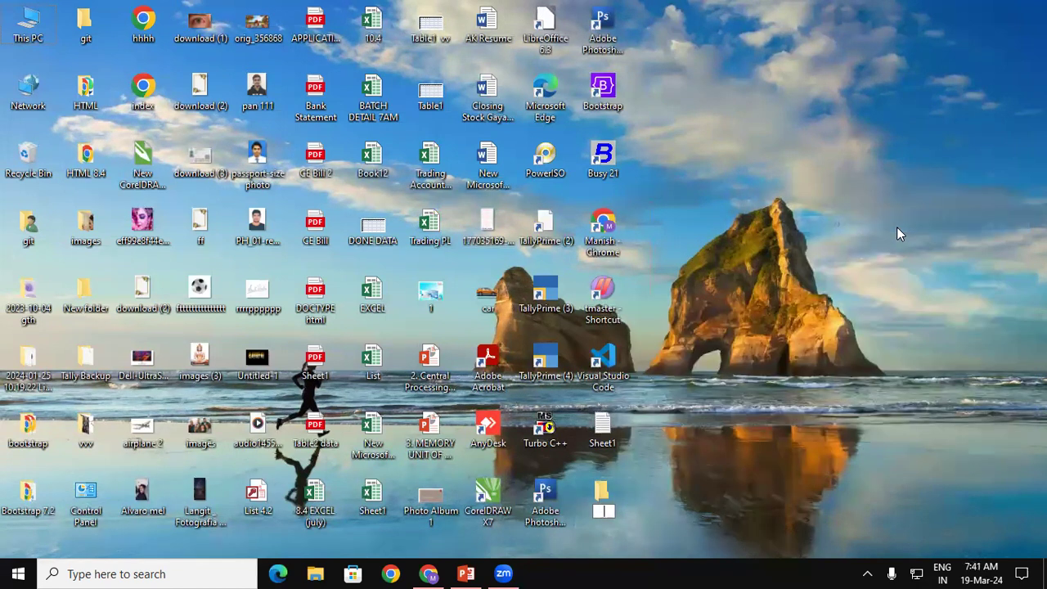
{"action": "type", "text": "AUX"}
{"action": "key", "text": "Return"}
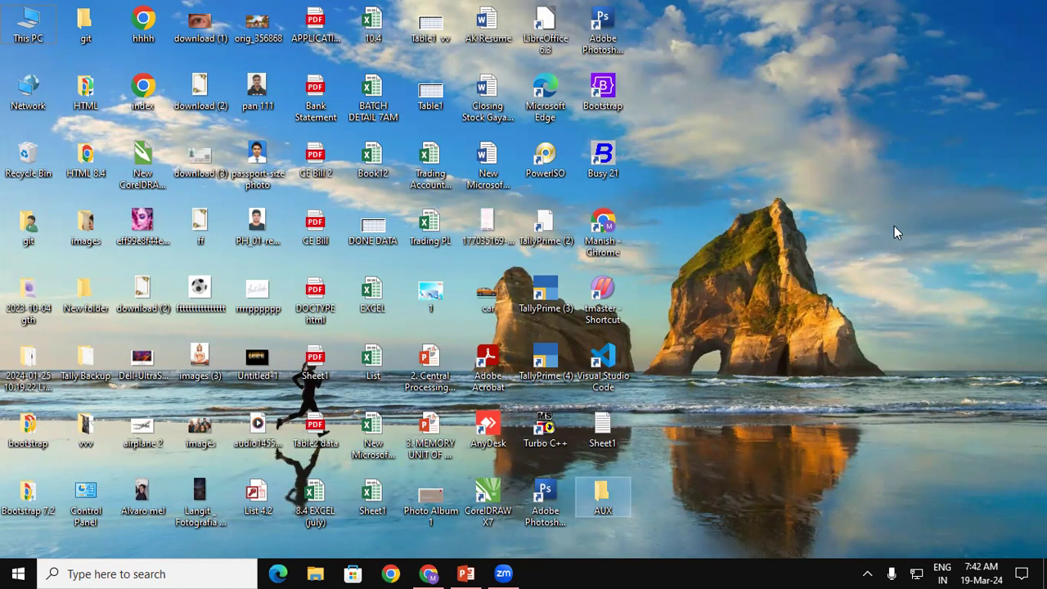
{"action": "key", "text": "Delete"}
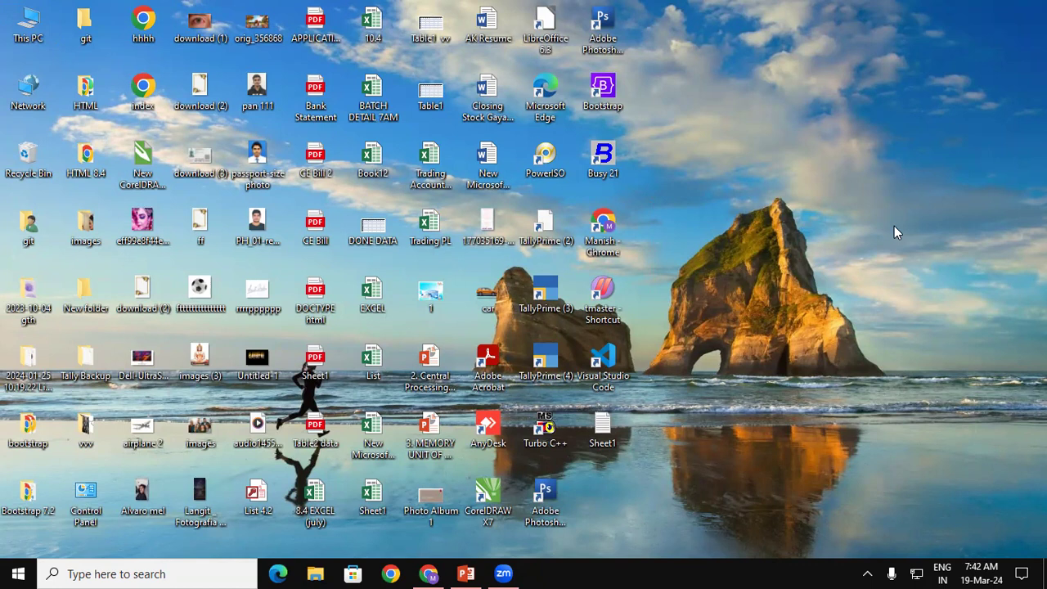
- Create another new folder on the desktop and try to name it AUX without a control character
{"action": "right_click", "coordinate": [894, 226]}
{"action": "mouse_move", "coordinate": [912, 406]}
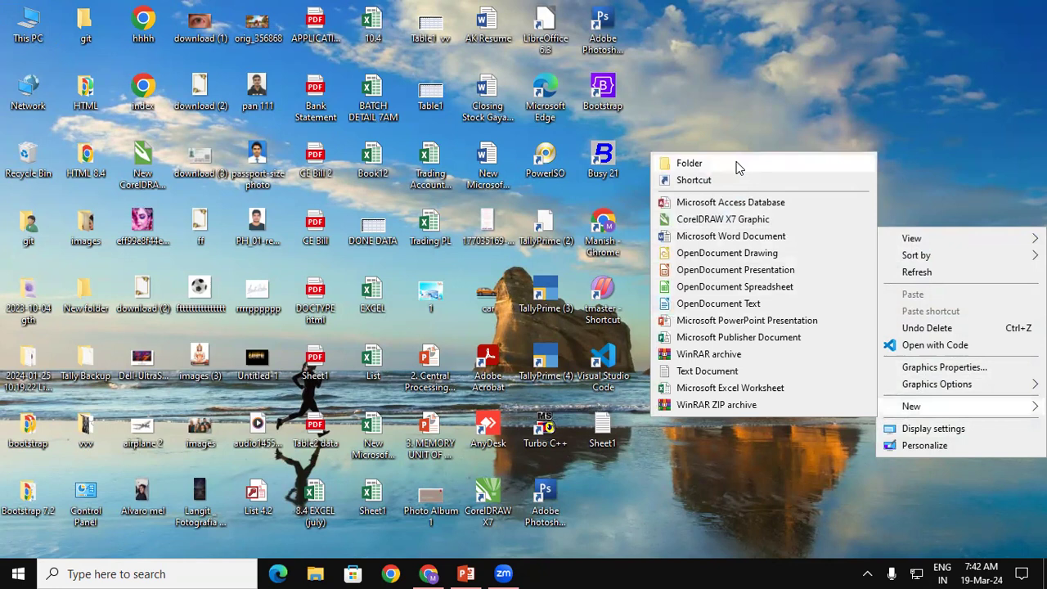
{"action": "left_click", "coordinate": [736, 166]}
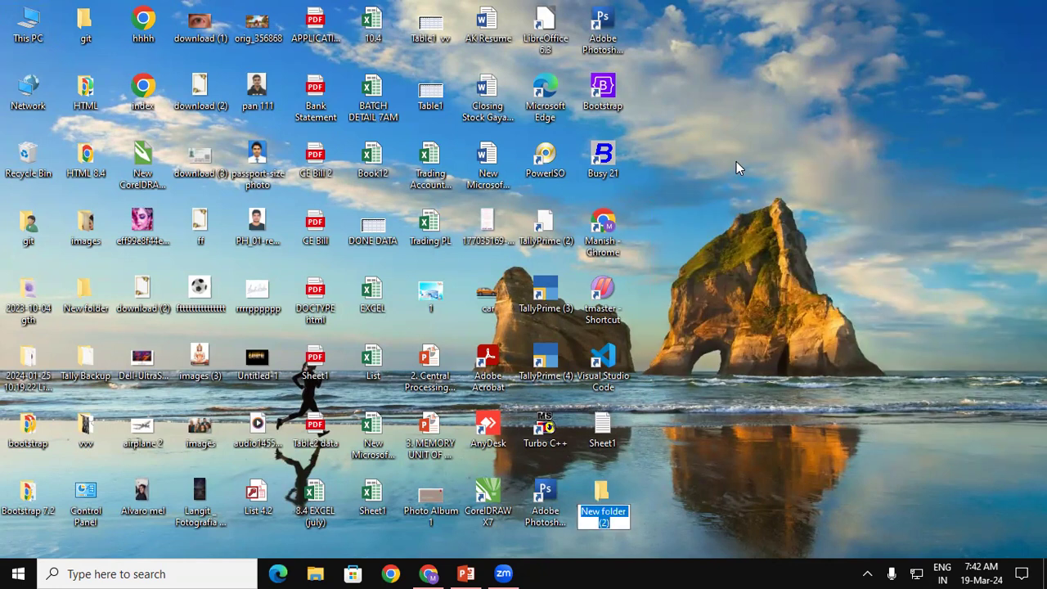
{"action": "type", "text": "AUX"}
{"action": "key", "text": "Return"}
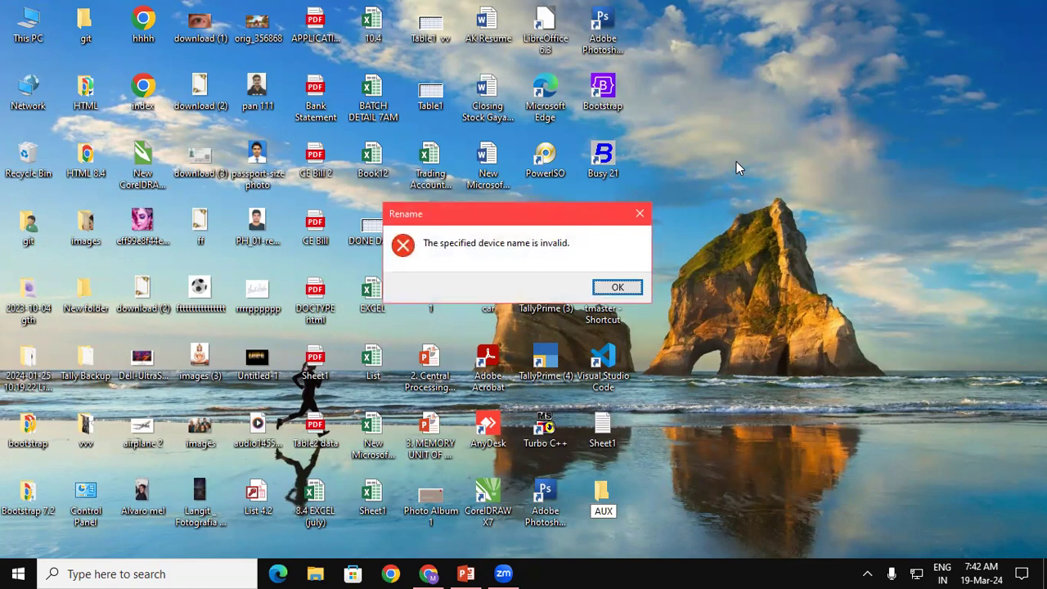
{"action": "key", "text": "Return"}
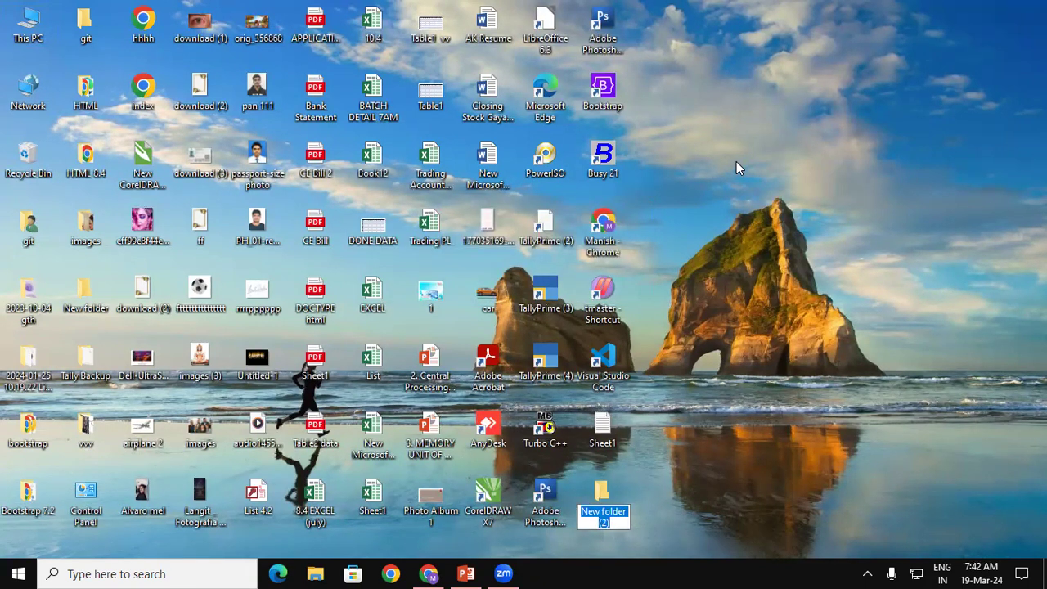
{"action": "key", "text": "BackSpace"}
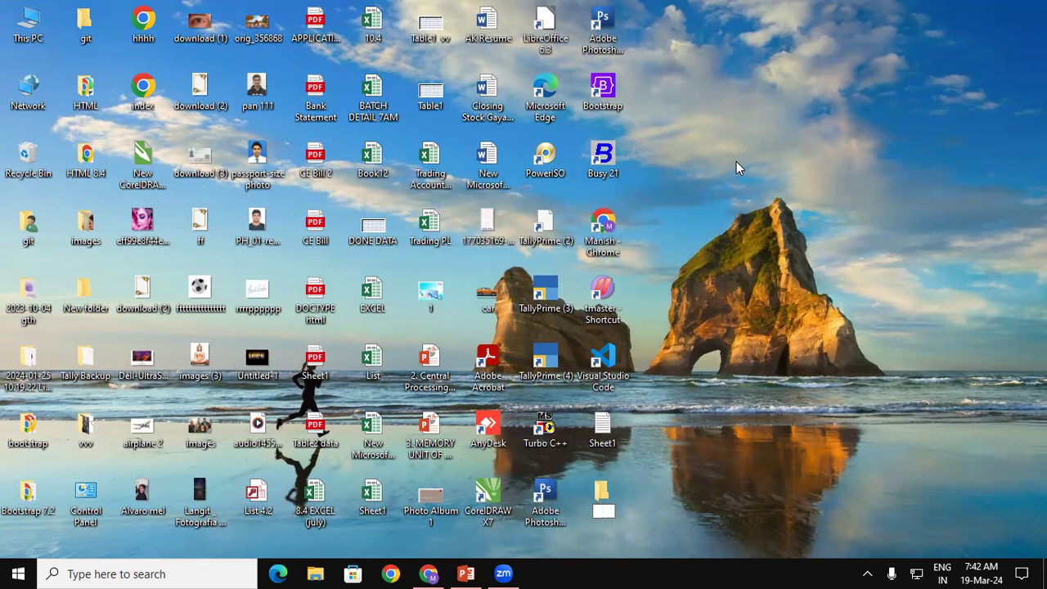
{"action": "left_click", "coordinate": [726, 443]}
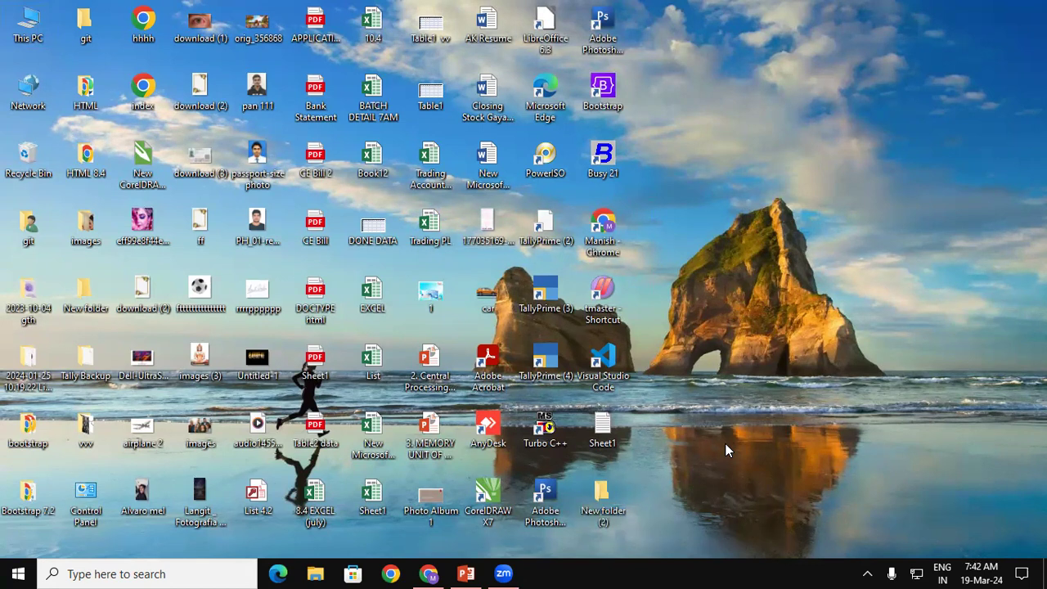
- Rename New folder (2) as AUX preceded by the Start of left-to-right embedding (LRE) Unicode control character
{"action": "right_click", "coordinate": [726, 443]}
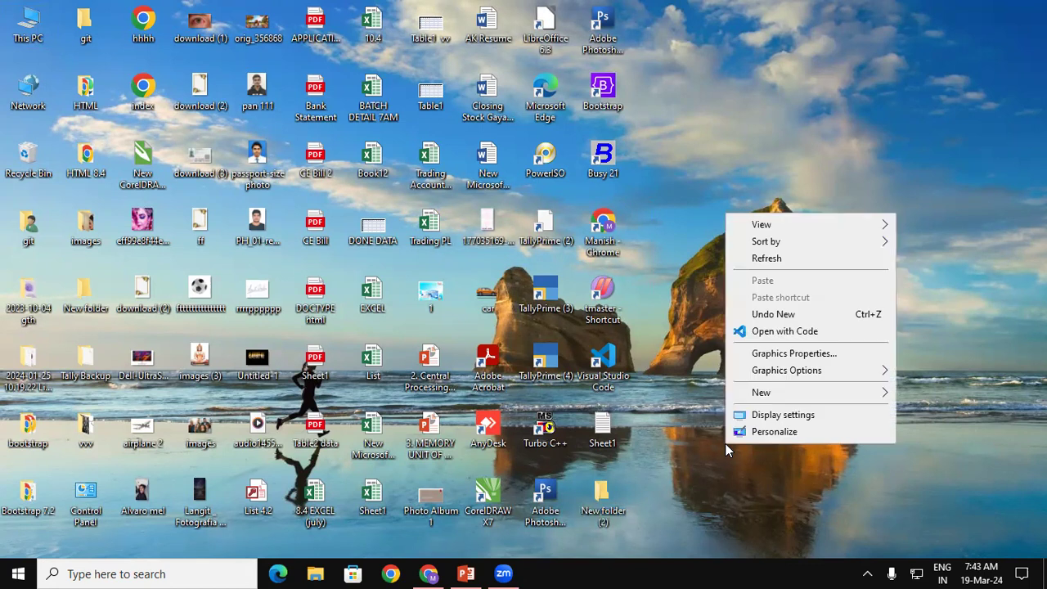
{"action": "left_click", "coordinate": [630, 494]}
{"action": "left_click", "coordinate": [630, 494]}
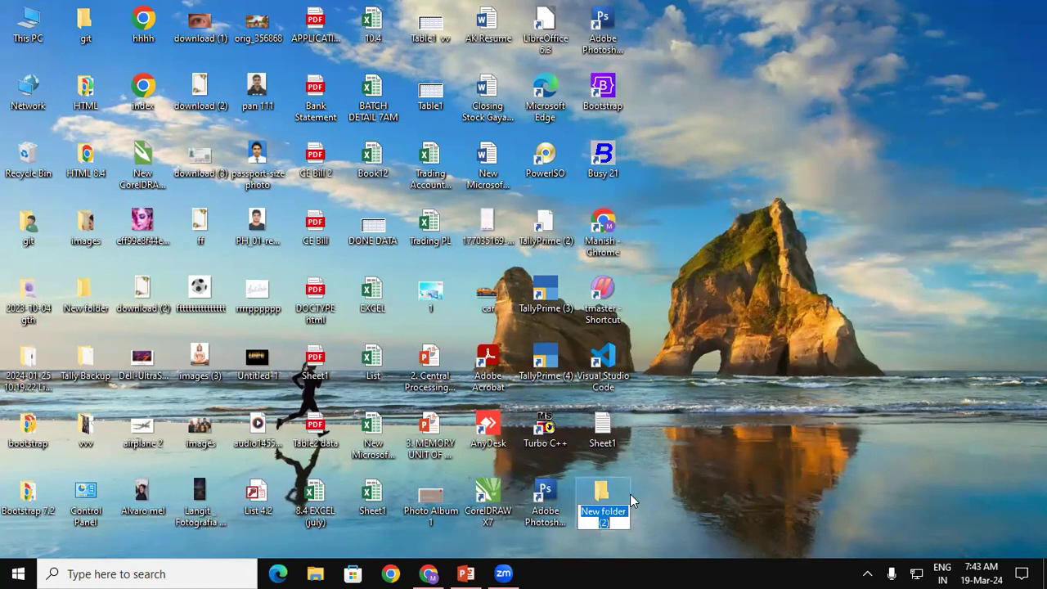
{"action": "key", "text": "BackSpace"}
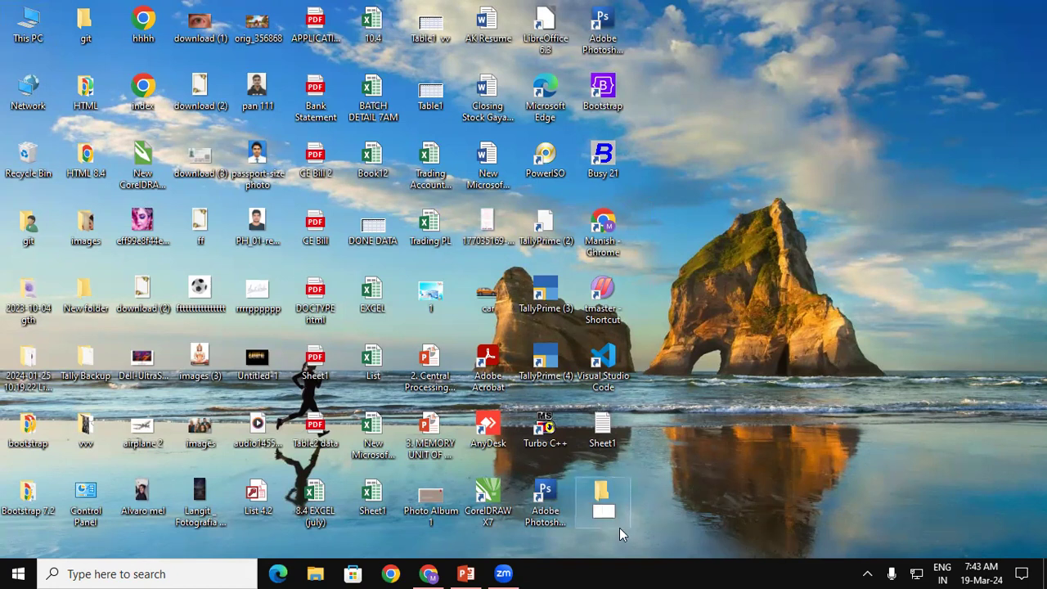
{"action": "right_click", "coordinate": [602, 510]}
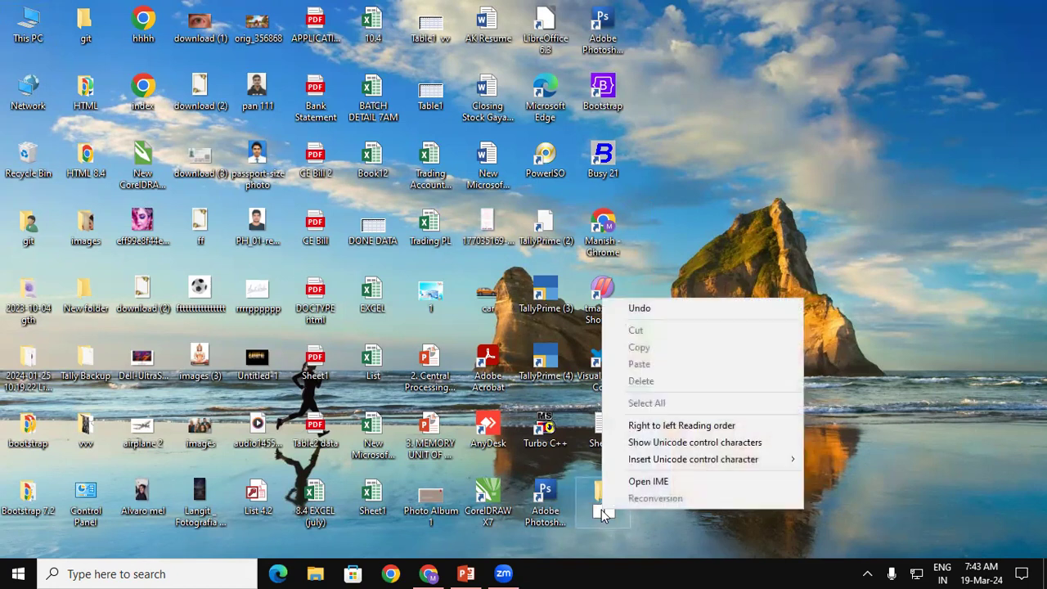
{"action": "mouse_move", "coordinate": [655, 462]}
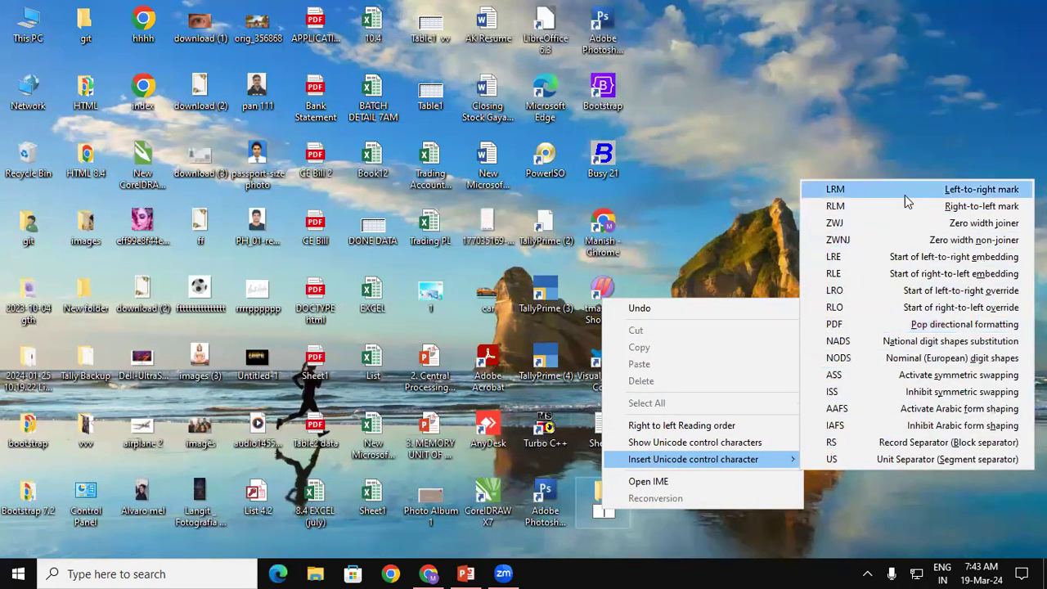
{"action": "left_click", "coordinate": [911, 255]}
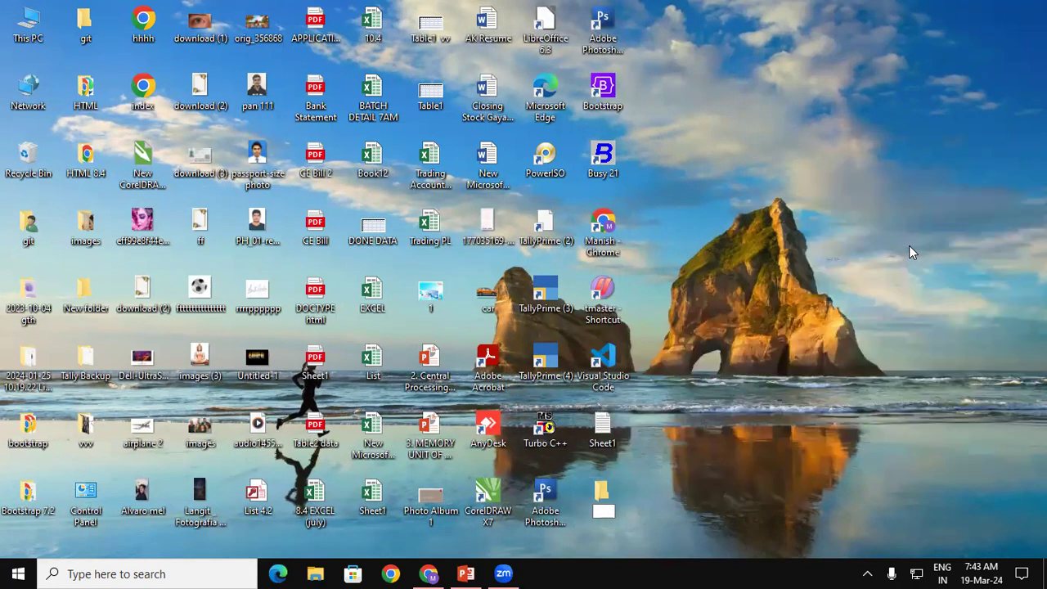
{"action": "type", "text": "AUX"}
{"action": "key", "text": "Return"}
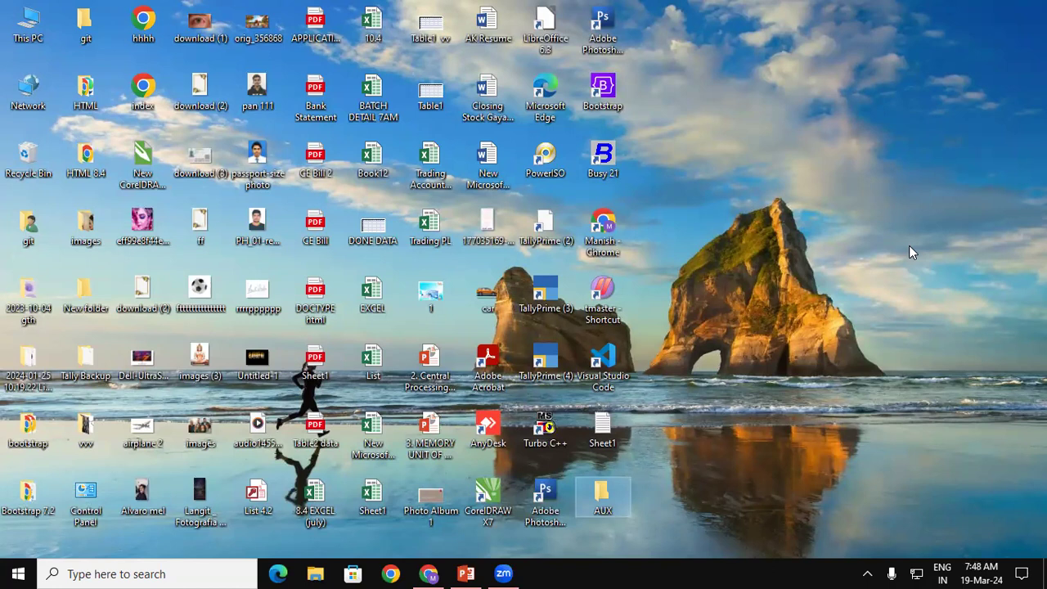
- Rename the AUX folder on the desktop as SRV
{"action": "key", "text": "F2"}
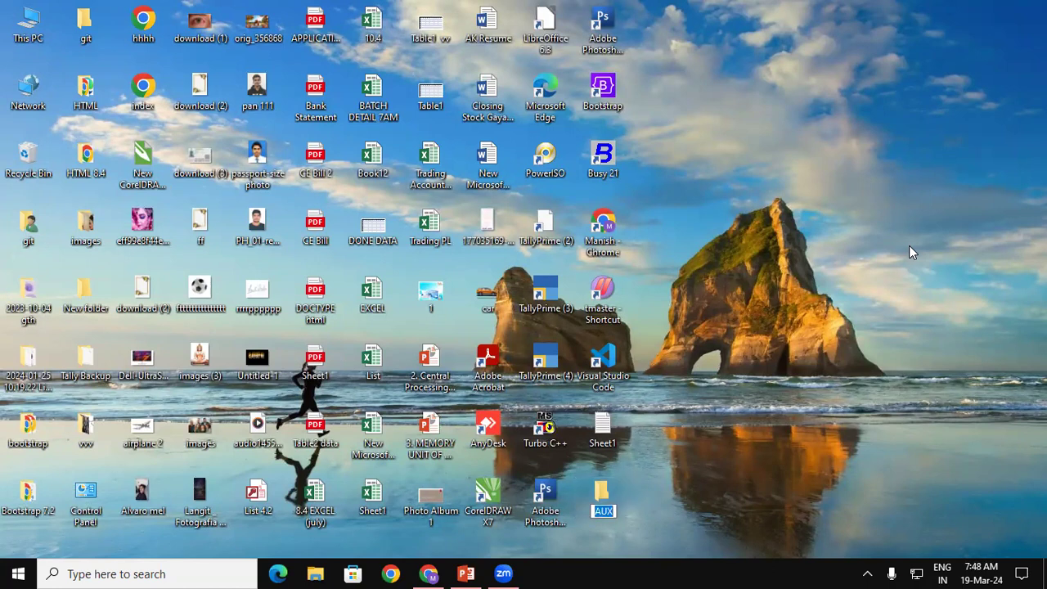
{"action": "type", "text": "SRV"}
{"action": "key", "text": "Return"}
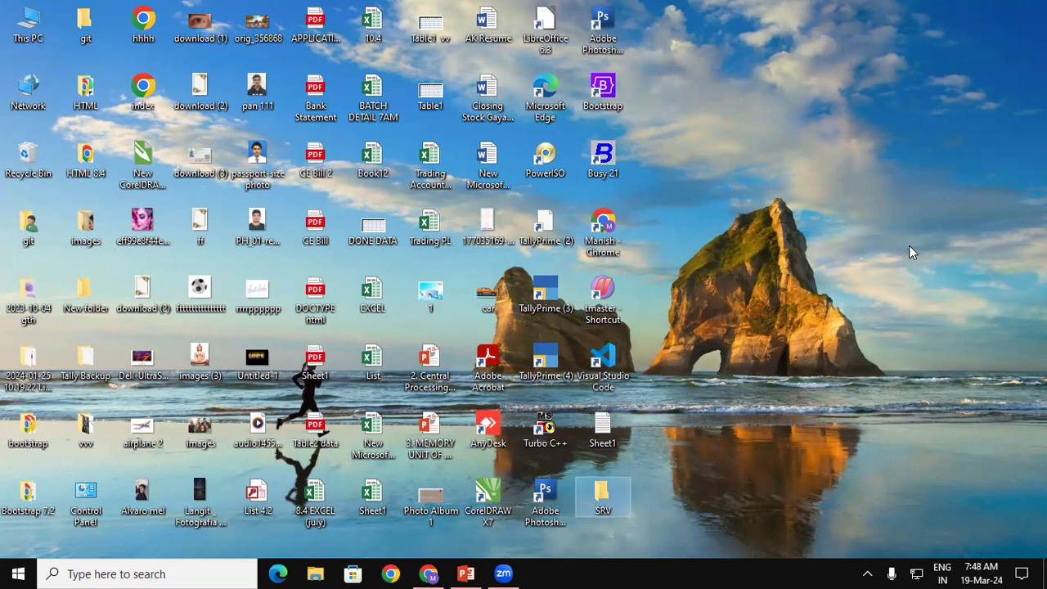